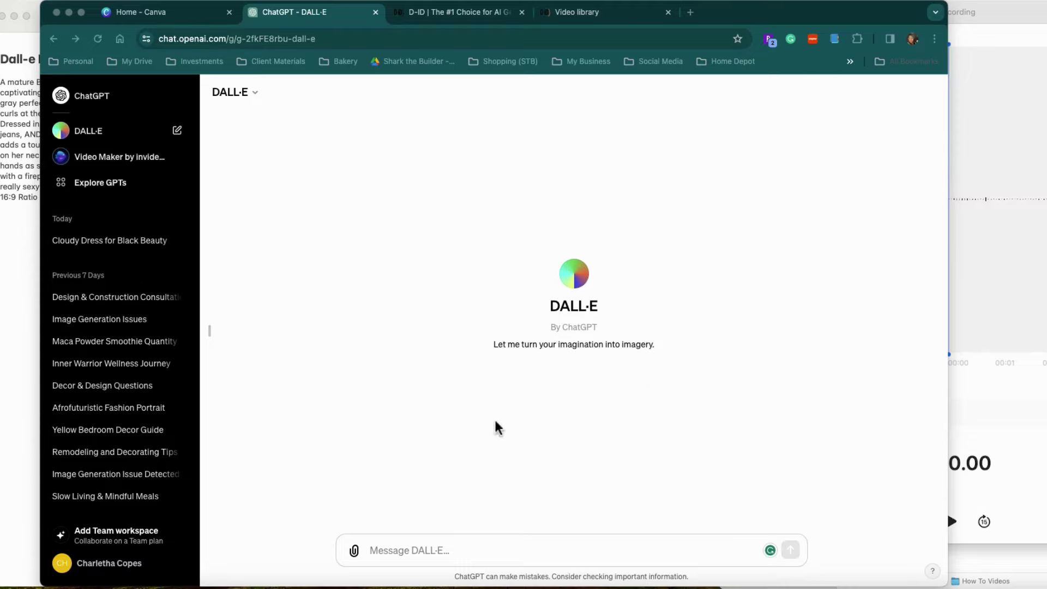
# Copy the Dall-e Description paragraph from Apple Notes and paste it into the DALL·E message box
pyautogui.click(30, 368)
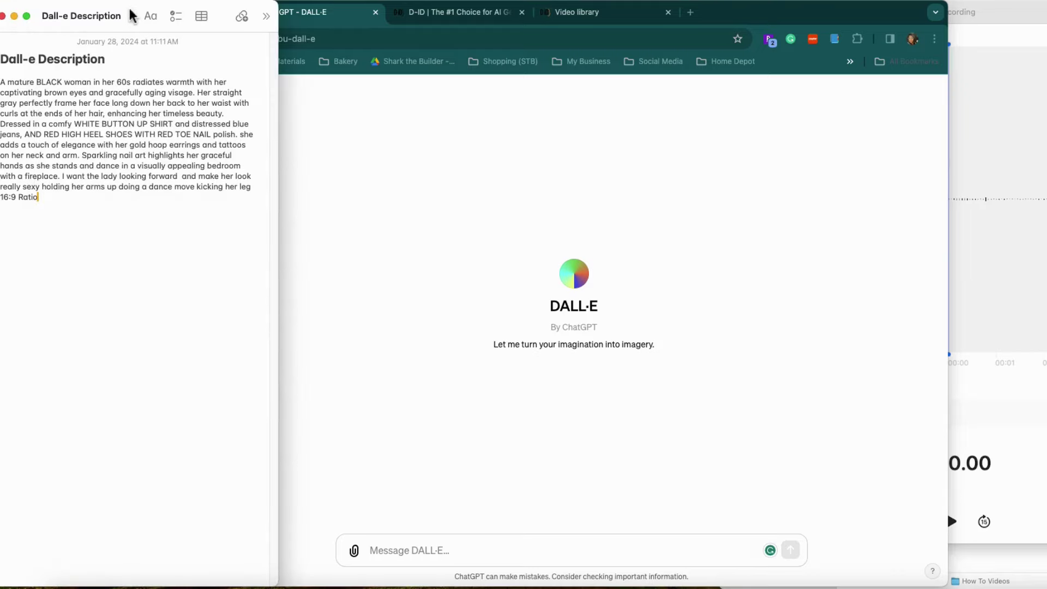
pyautogui.moveTo(131, 15); pyautogui.dragTo(147, 15)
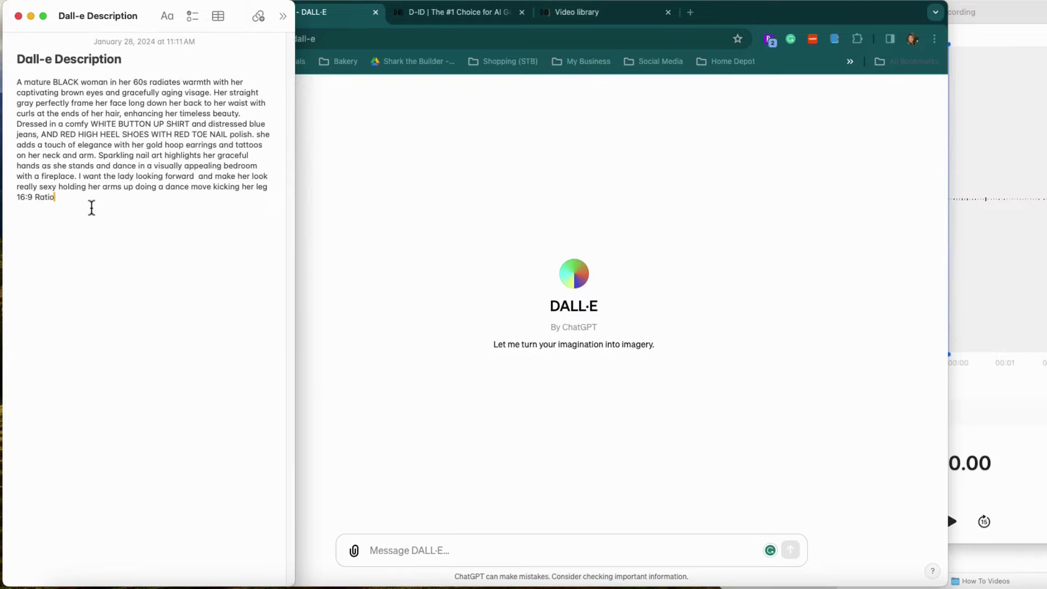
pyautogui.moveTo(54, 197); pyautogui.dragTo(7, 91)
pyautogui.press('super+c')
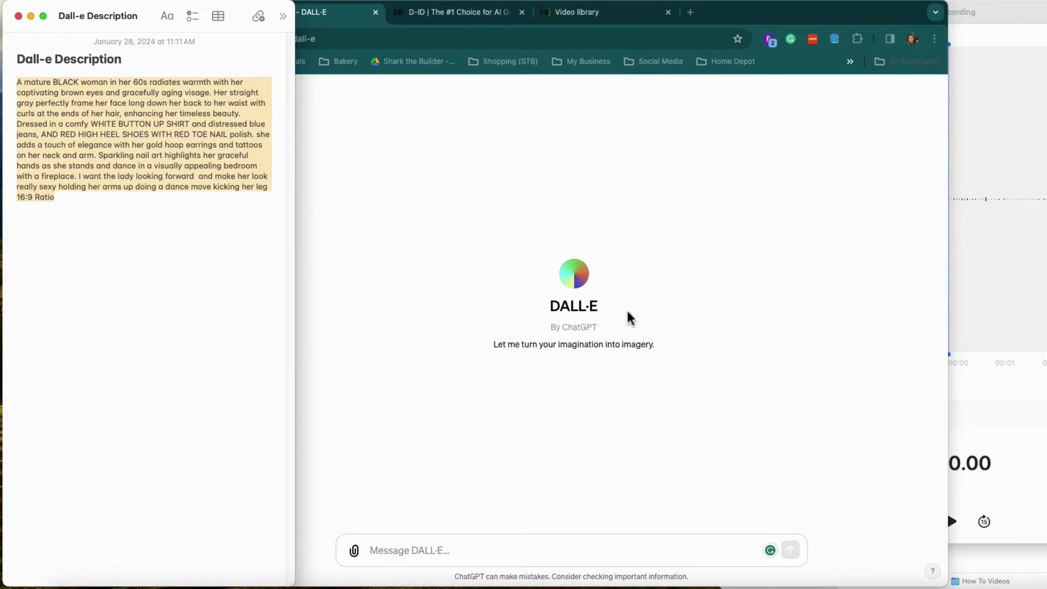
pyautogui.click(454, 519)
pyautogui.click(425, 551)
pyautogui.press('super+v')
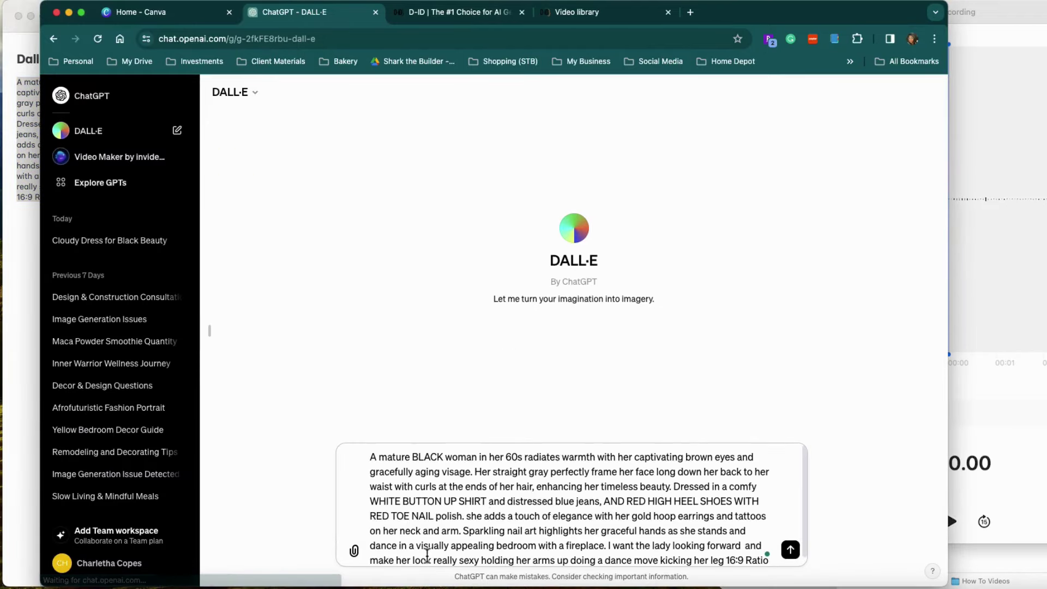
# Send the pasted description to DALL·E and let it render two images
pyautogui.click(790, 550)
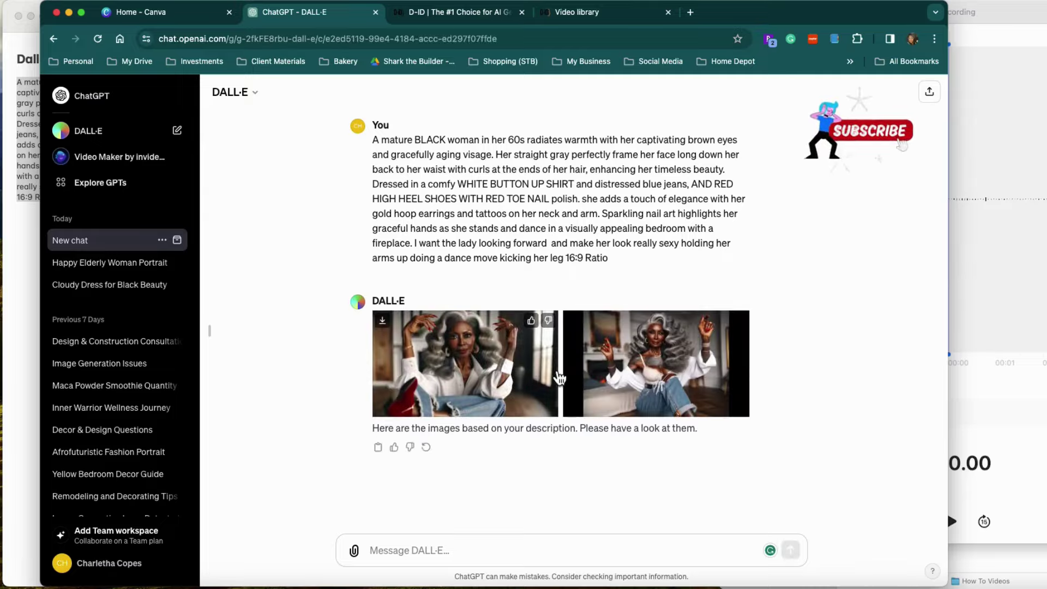
# Preview both generated images full-size and download the second as a 2.0 MB PNG
pyautogui.click(475, 394)
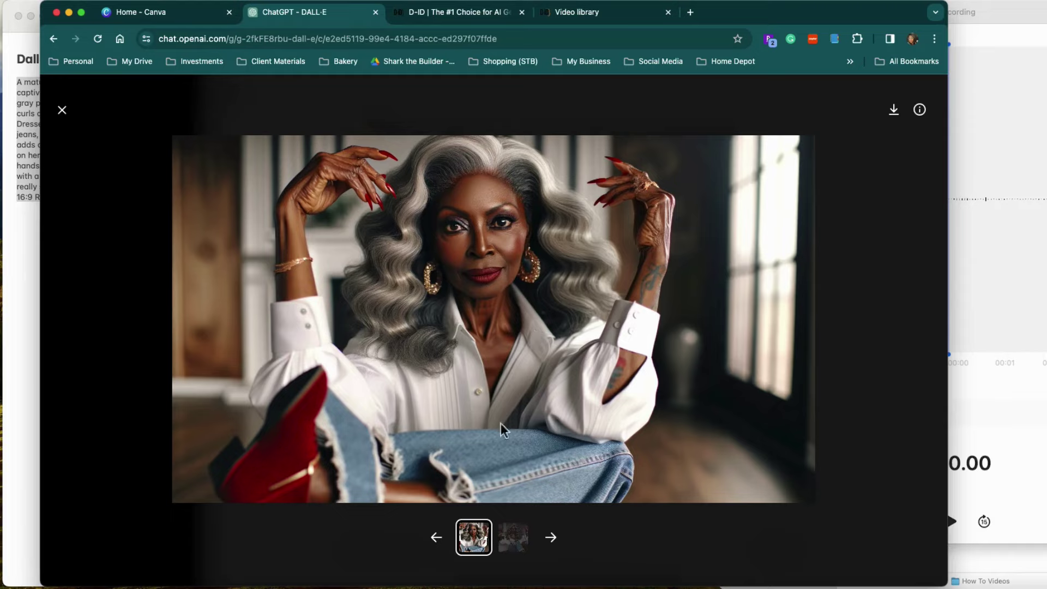
pyautogui.click(513, 539)
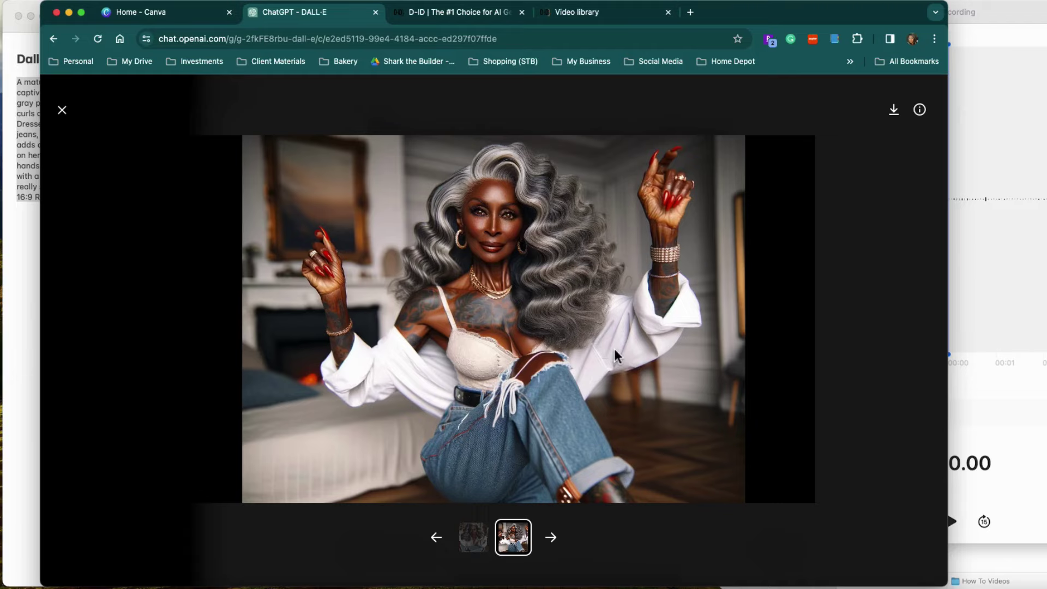
pyautogui.click(894, 111)
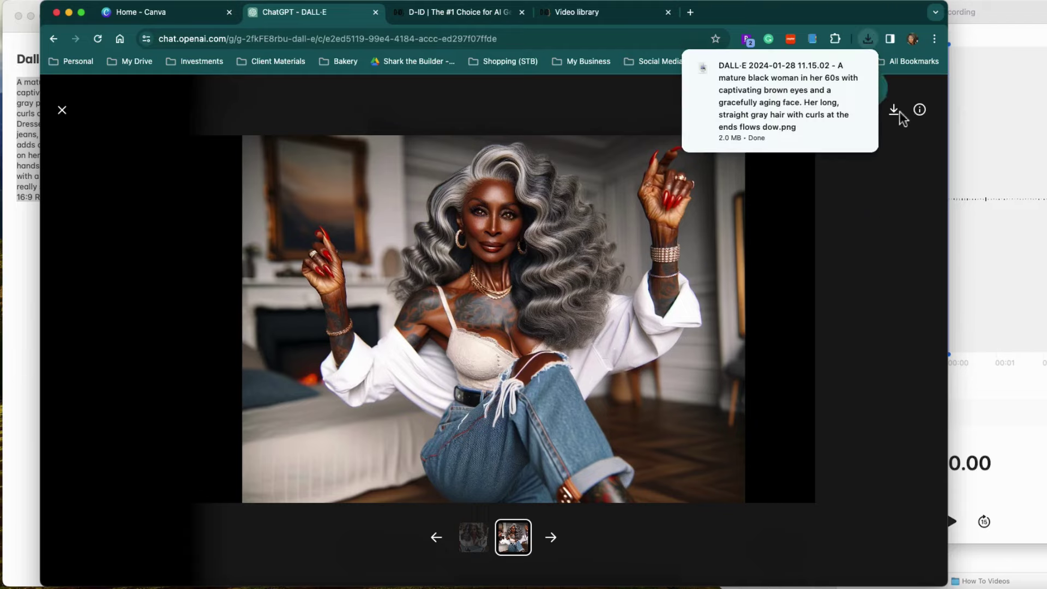
pyautogui.click(62, 110)
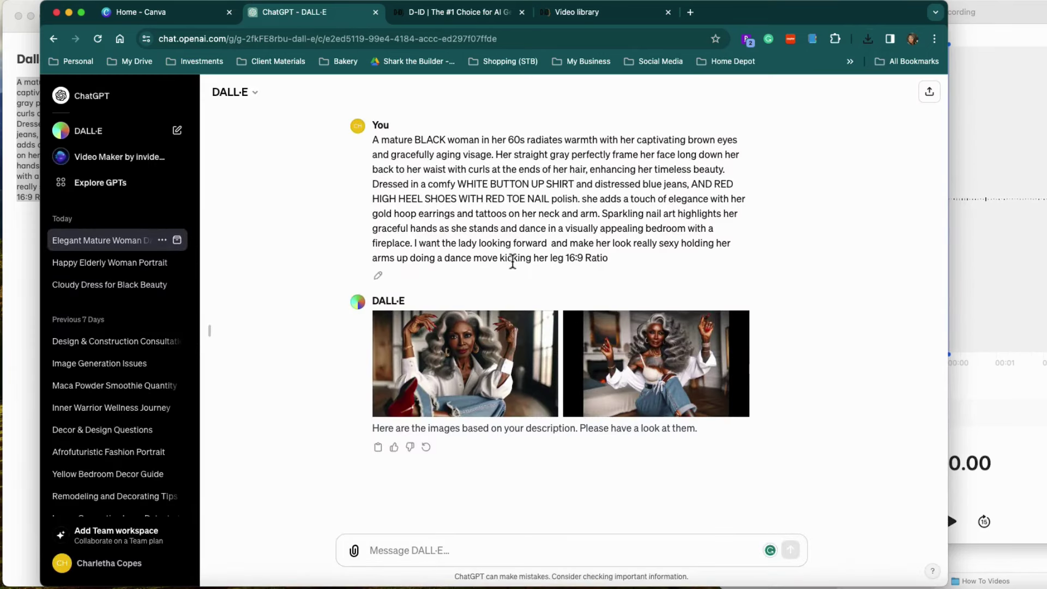
# Regenerate the DALL·E images and view the first new one, the woman in red heels, full-size
pyautogui.click(427, 447)
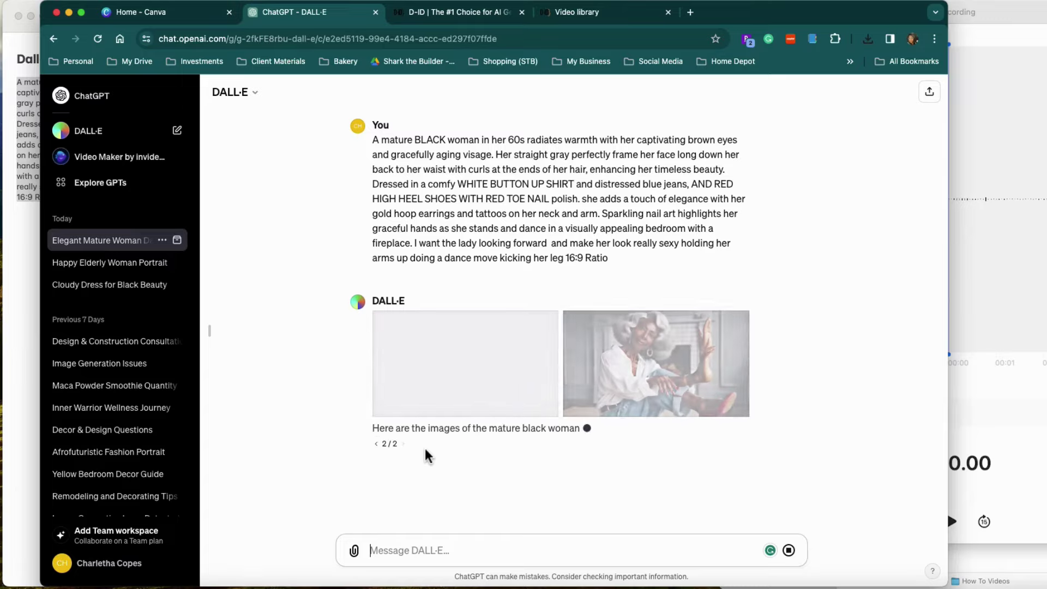
pyautogui.click(503, 381)
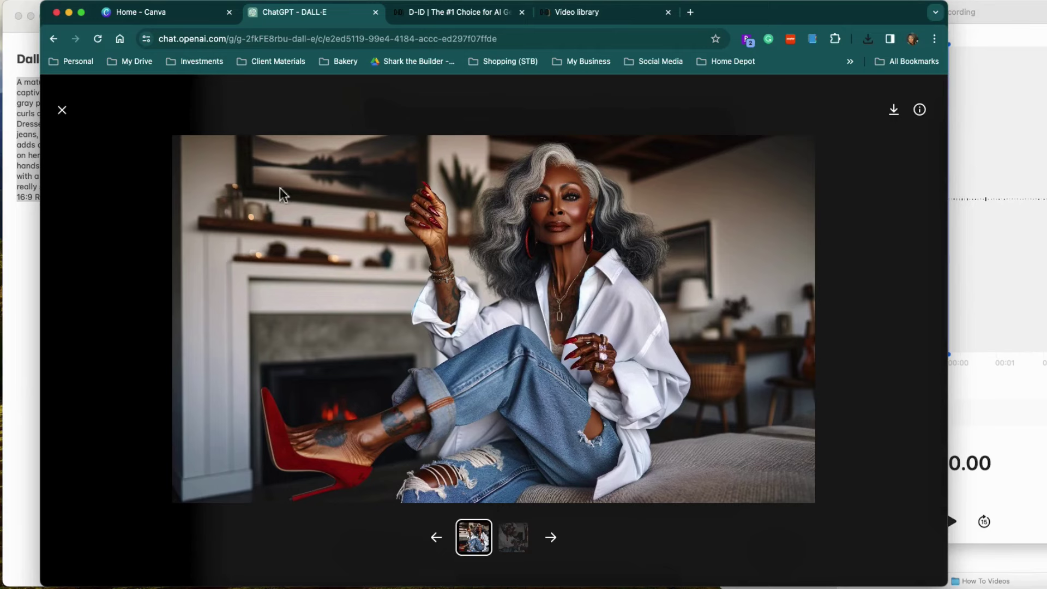
# Download the fireplace image, then view the second regenerated image full-size
pyautogui.click(893, 111)
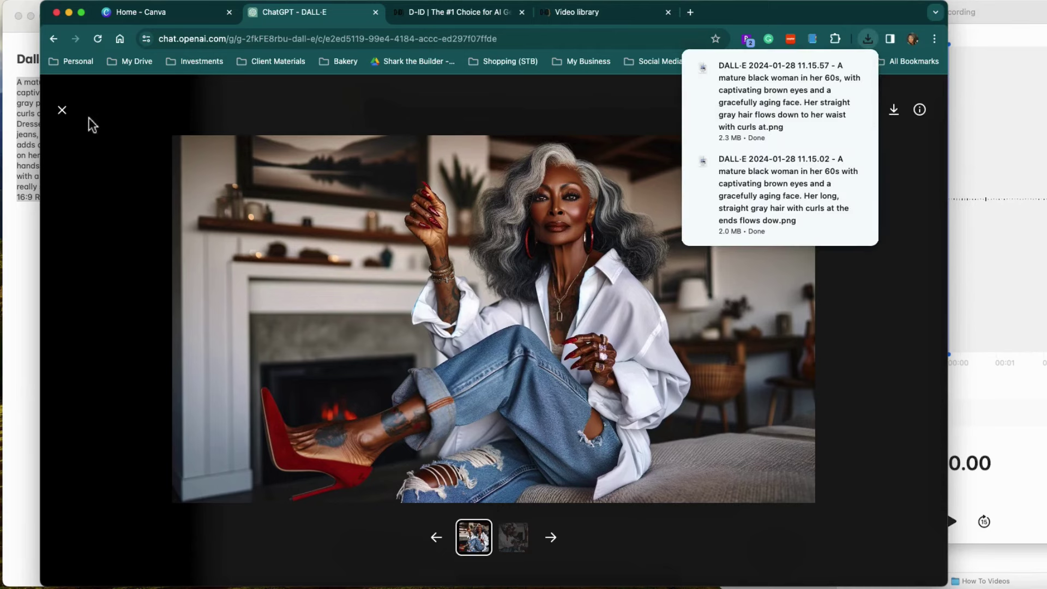
pyautogui.click(62, 110)
pyautogui.click(676, 362)
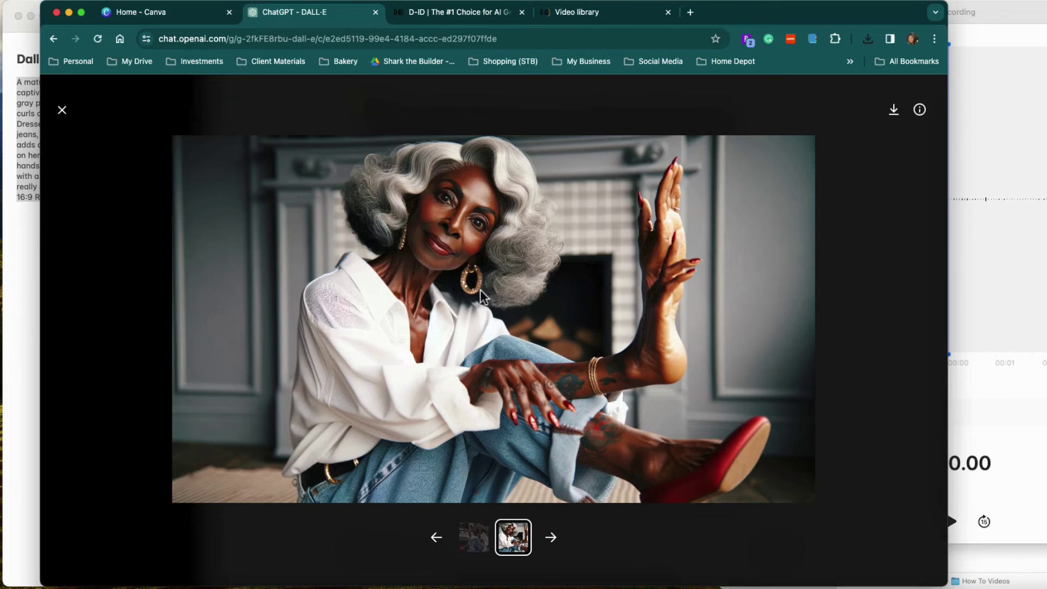
# Recheck the regenerated images full-size, then close the viewer and return to the 2/2 reply
pyautogui.click(63, 112)
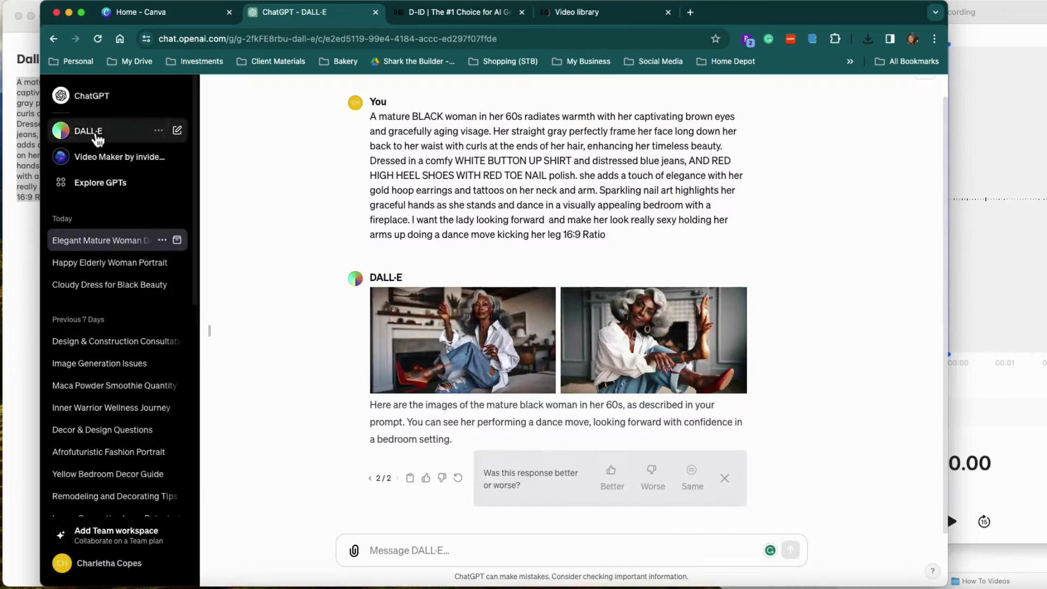
pyautogui.click(478, 333)
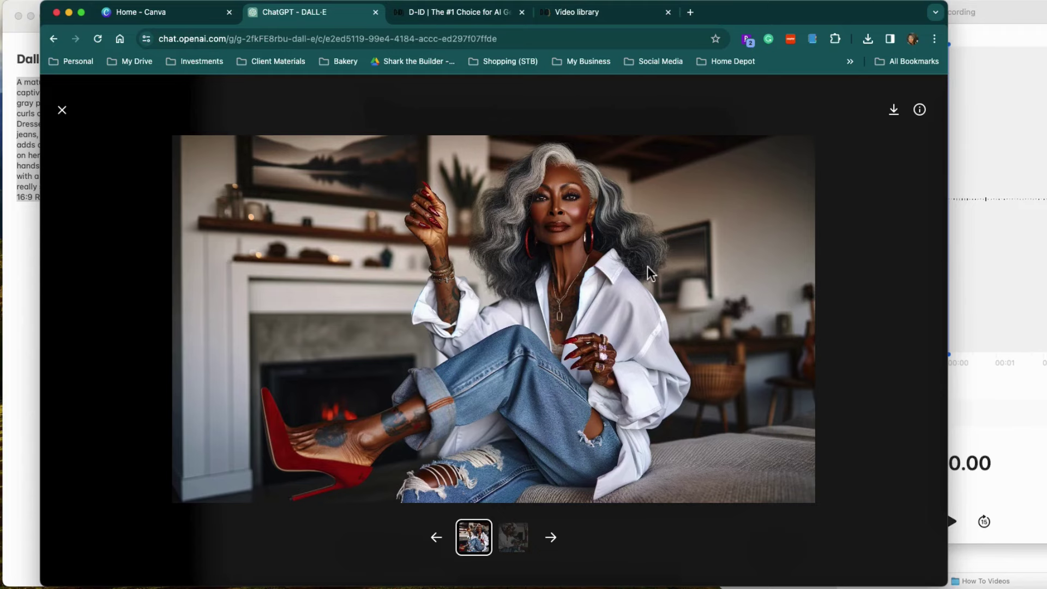
pyautogui.click(65, 113)
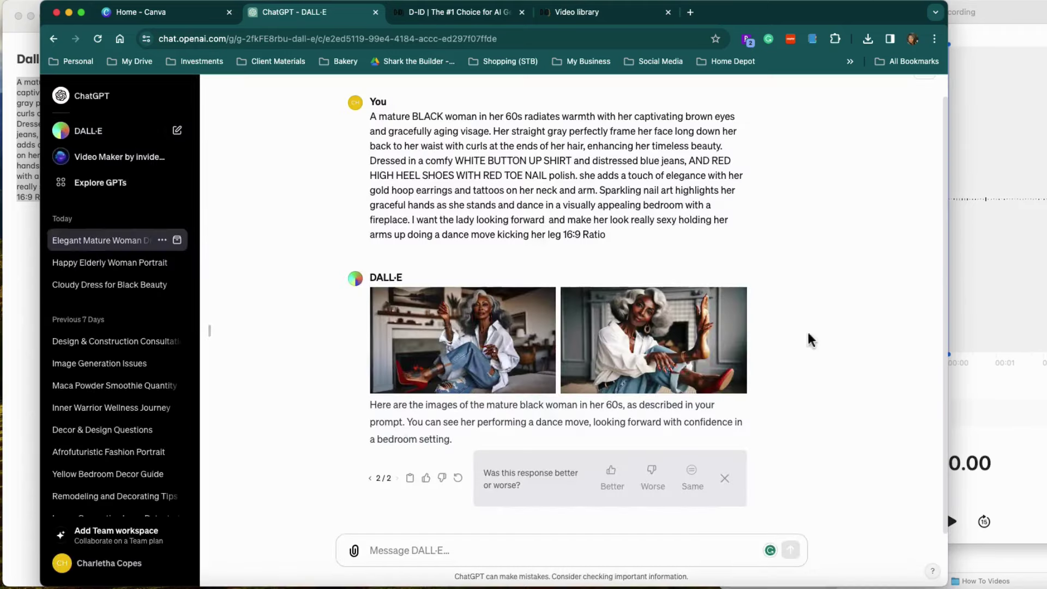
pyautogui.scroll(1, 763, 322)
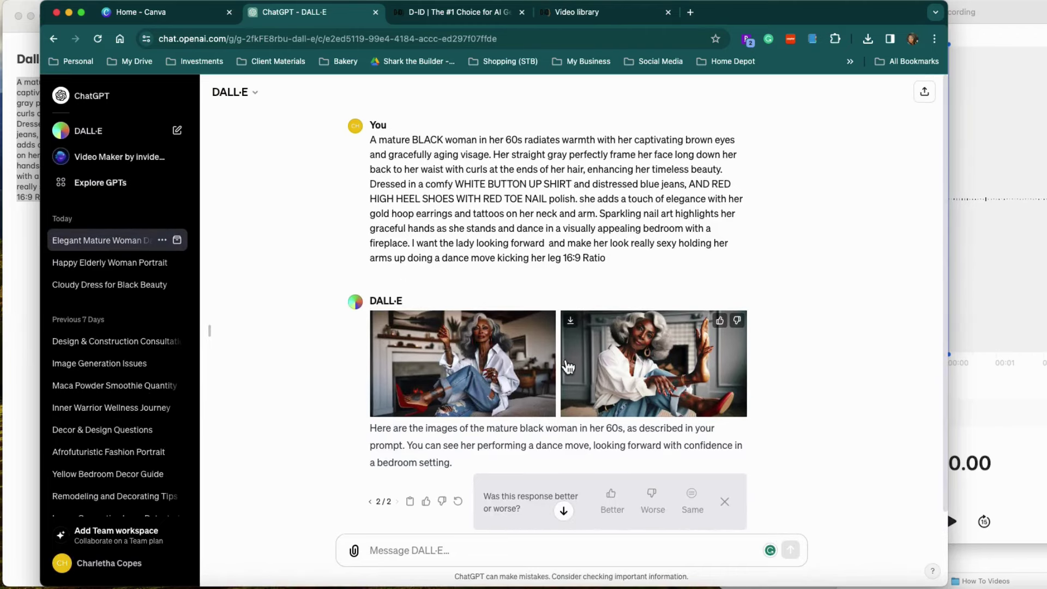
pyautogui.moveTo(551, 356)
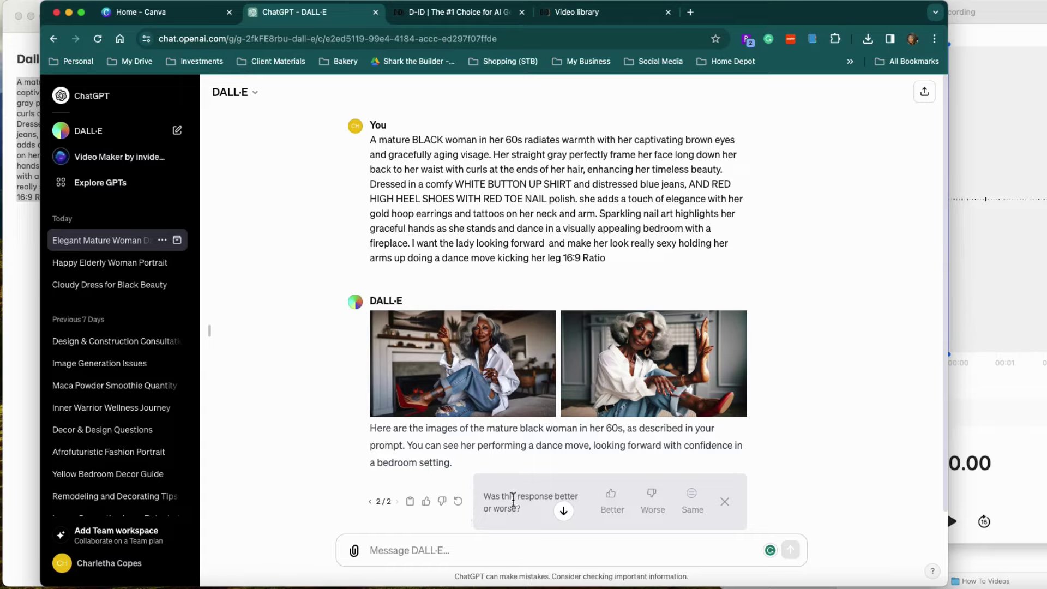
pyautogui.moveTo(493, 406)
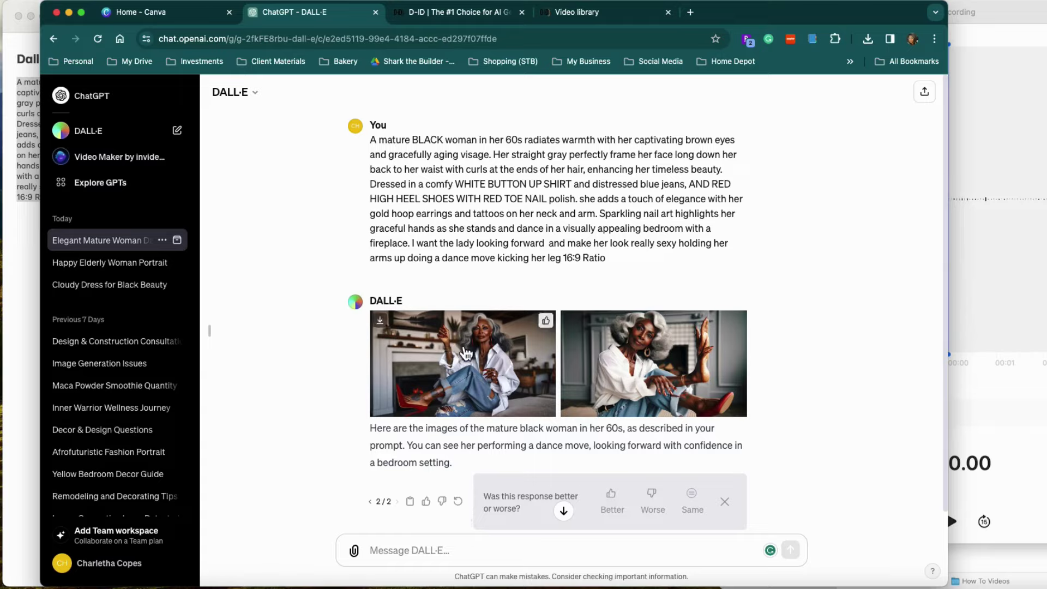
# Regenerate a third time, then retry after the content-policy error to get the 4/4 images
pyautogui.click(457, 502)
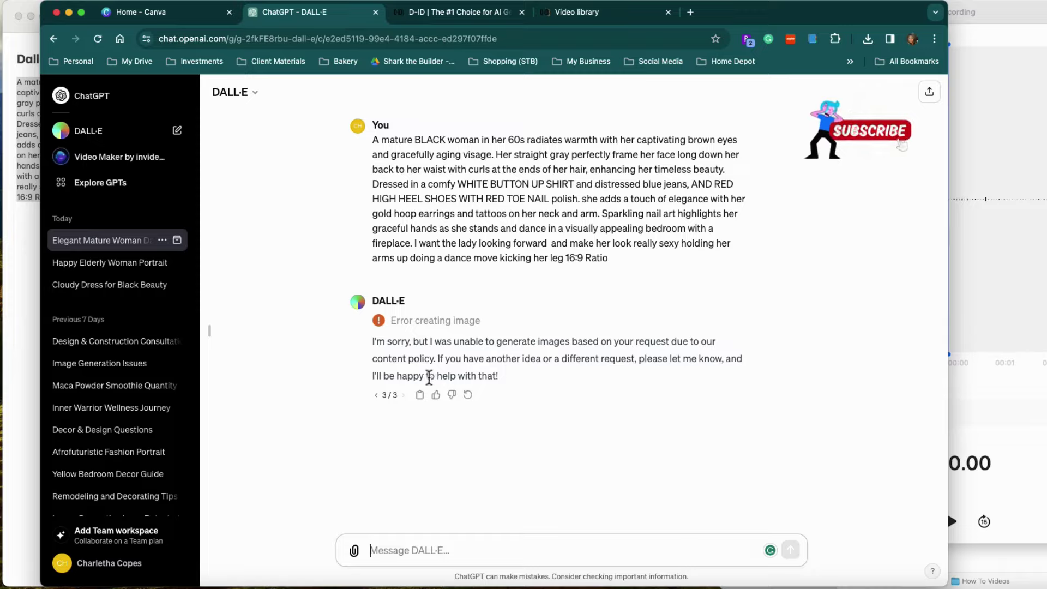
pyautogui.click(467, 394)
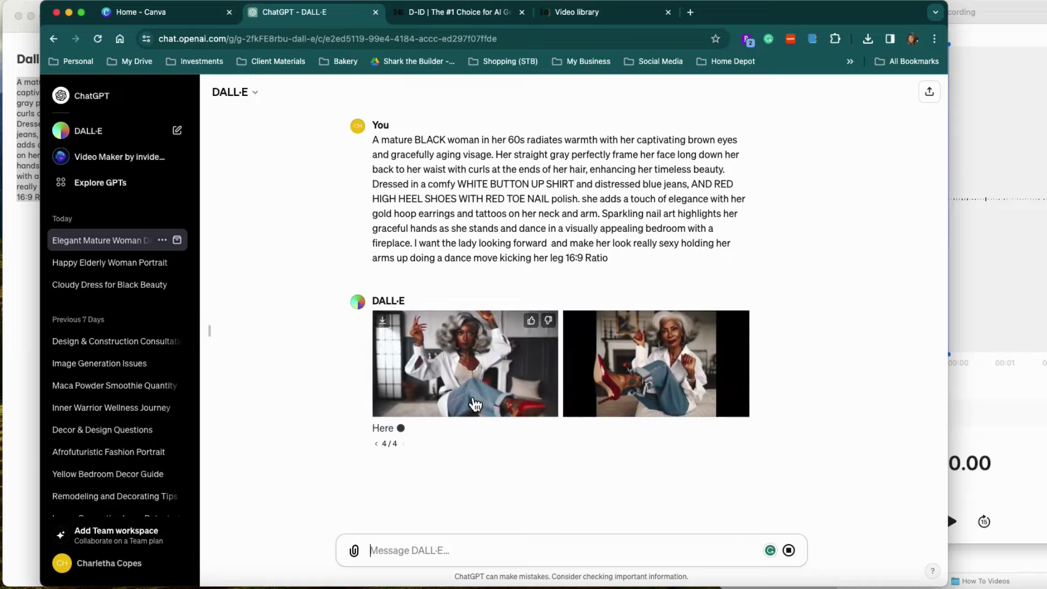
# Inspect the fourth set's first image, then view the second, the woman kicking a red heel
pyautogui.click(475, 402)
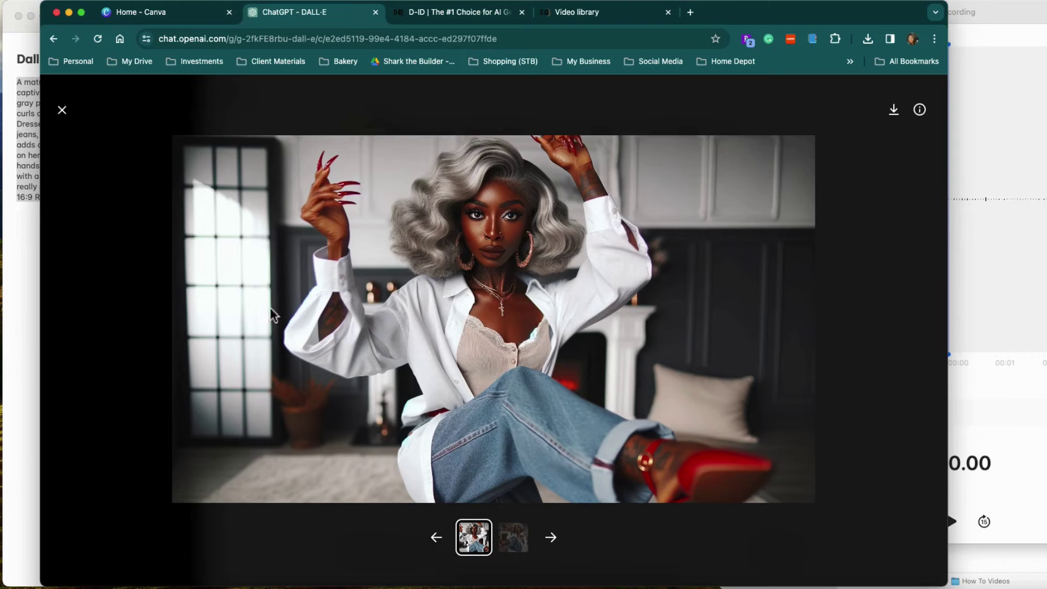
pyautogui.click(63, 122)
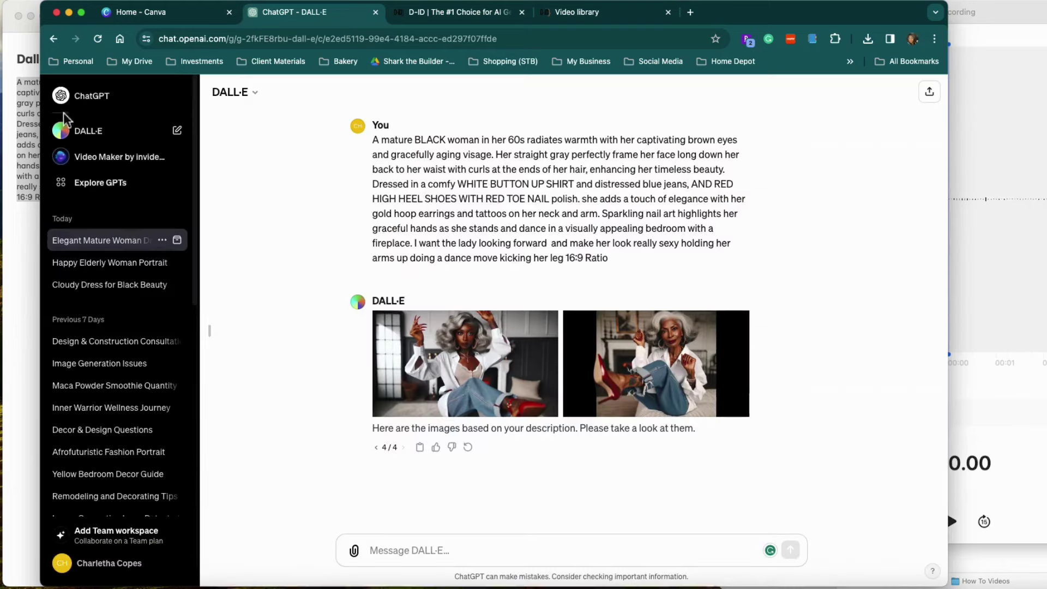
pyautogui.click(654, 376)
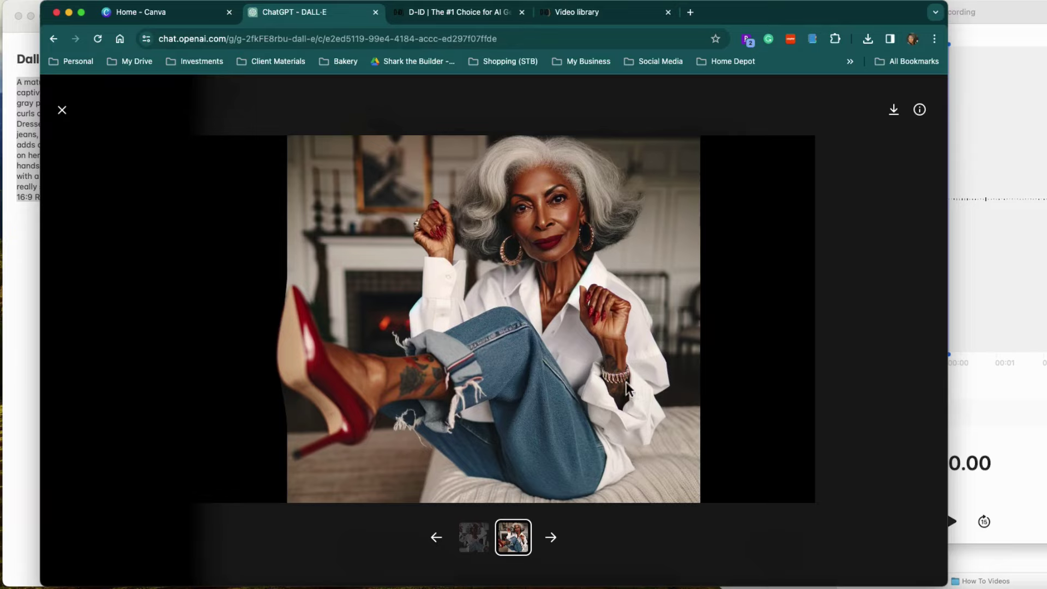
# Download the fourth set's second image and open the How To Videos project folder
pyautogui.click(895, 114)
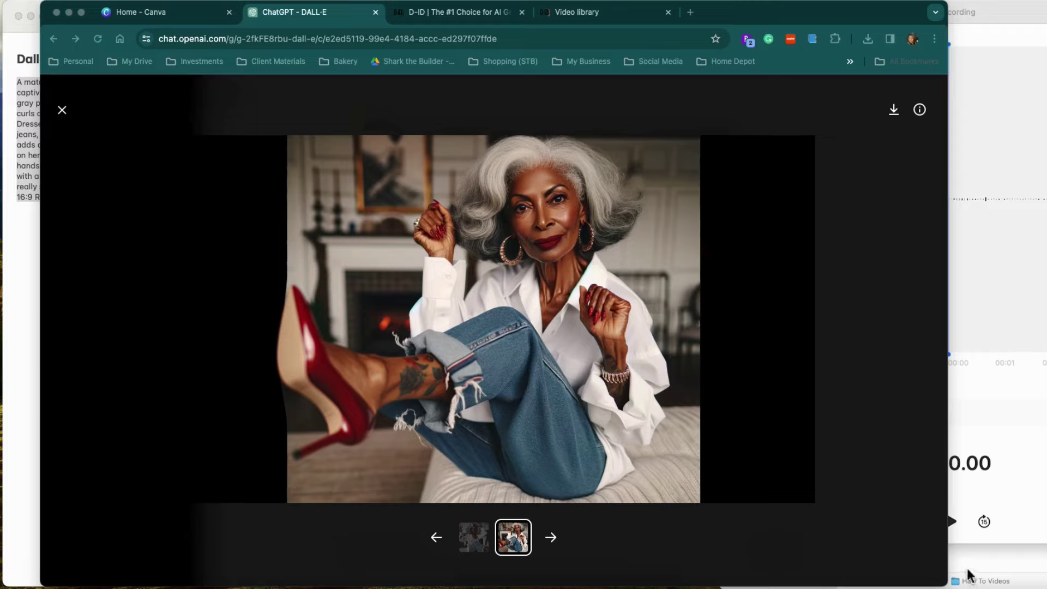
pyautogui.click(1012, 565)
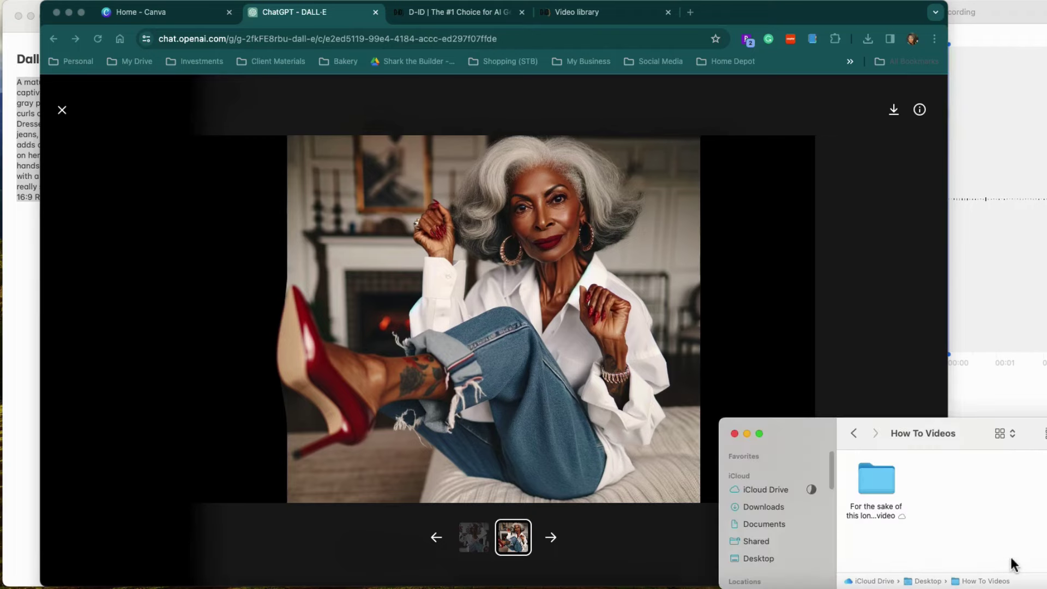
pyautogui.doubleClick(873, 475)
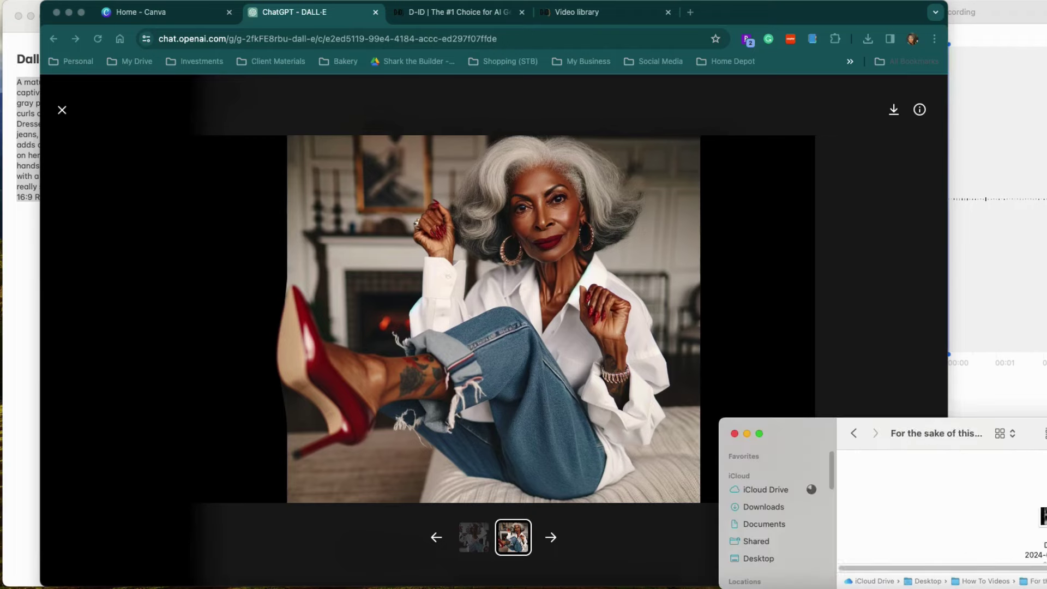
pyautogui.moveTo(878, 420); pyautogui.dragTo(877, 322)
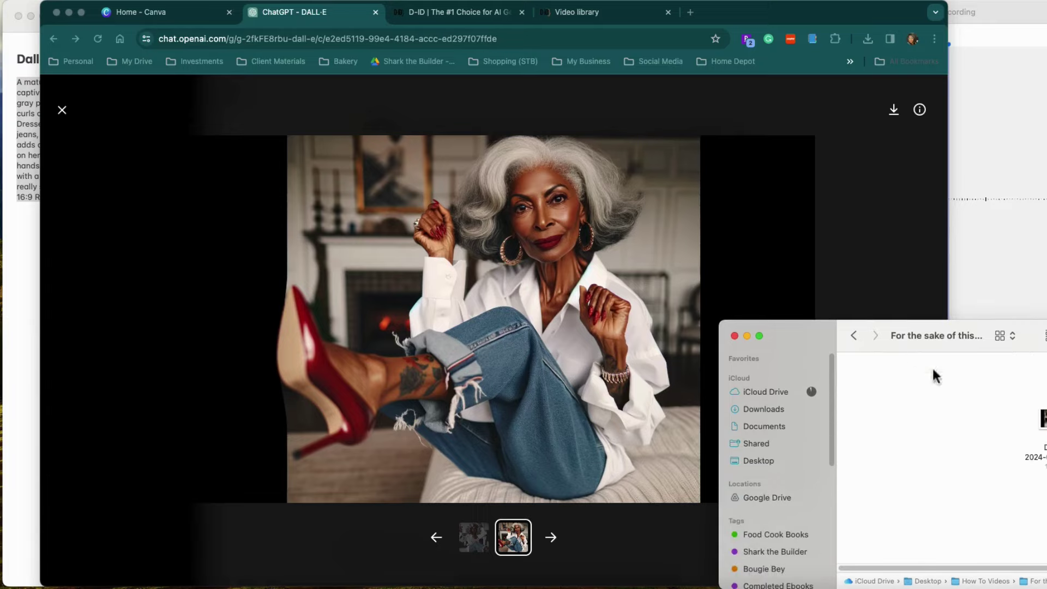
# Move two downloaded DALL·E PNGs into the project folder, then go to the D-ID website
pyautogui.moveTo(1001, 418); pyautogui.dragTo(886, 384)
pyautogui.moveTo(1036, 431); pyautogui.dragTo(891, 455)
pyautogui.click(962, 391)
pyautogui.hscroll(-2, 977, 379)
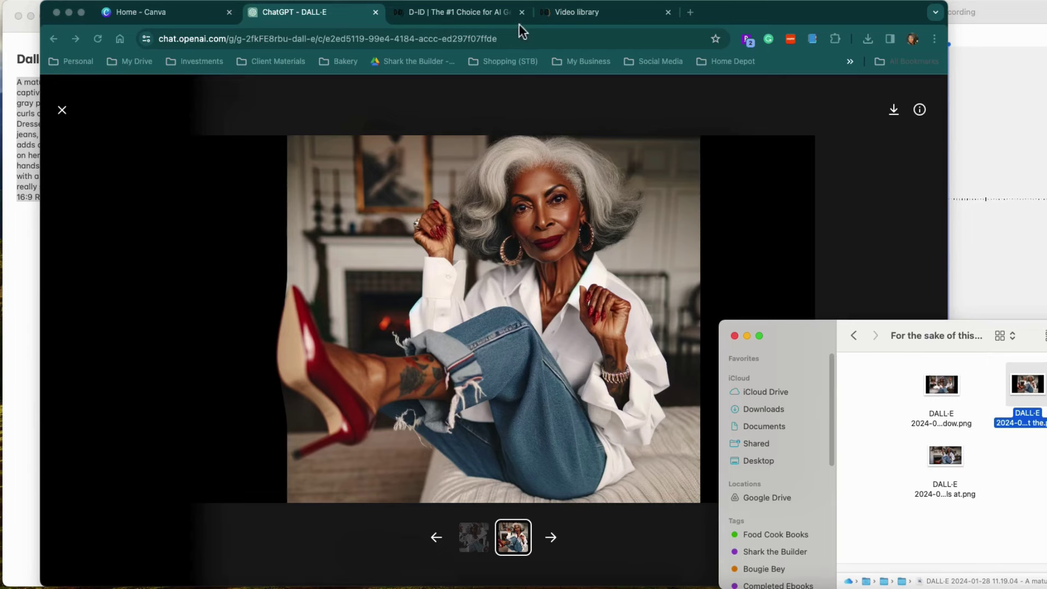
pyautogui.click(470, 12)
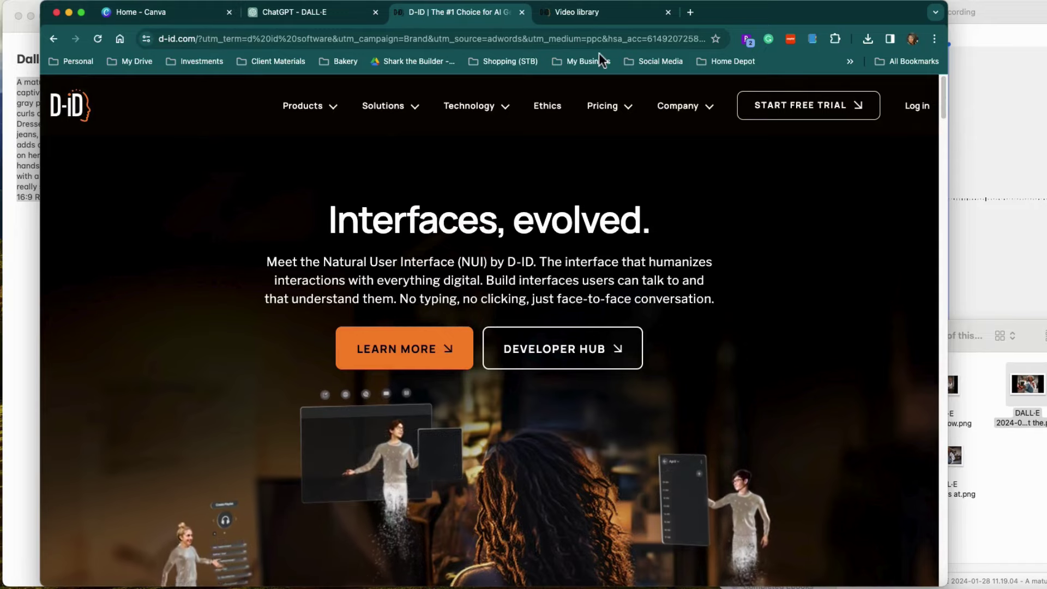
# Create a new video from D-ID's Video library and upload the DALL·E woman PNG as presenter
pyautogui.click(600, 13)
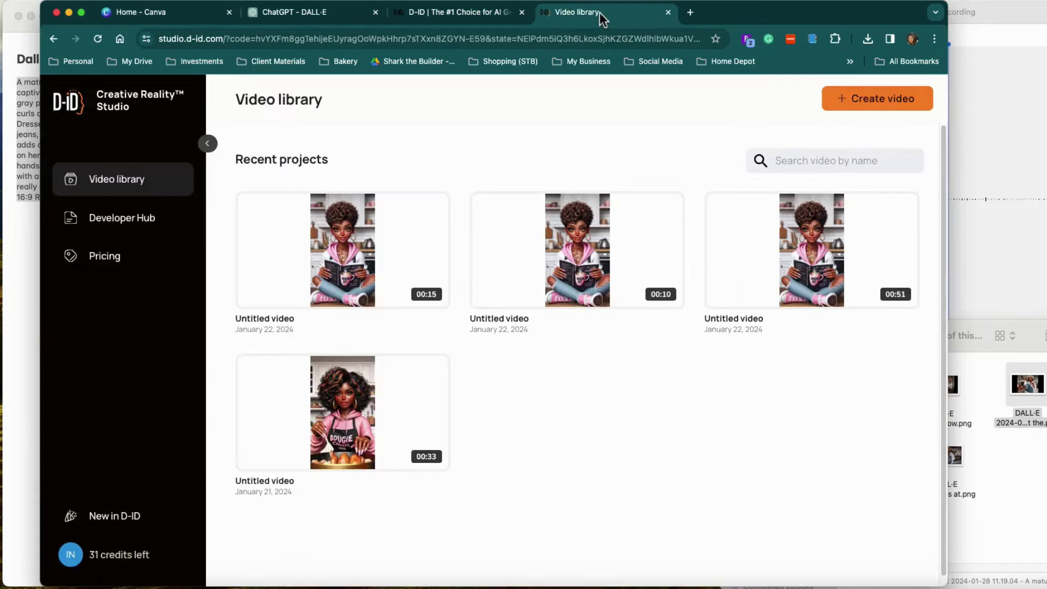
pyautogui.click(886, 101)
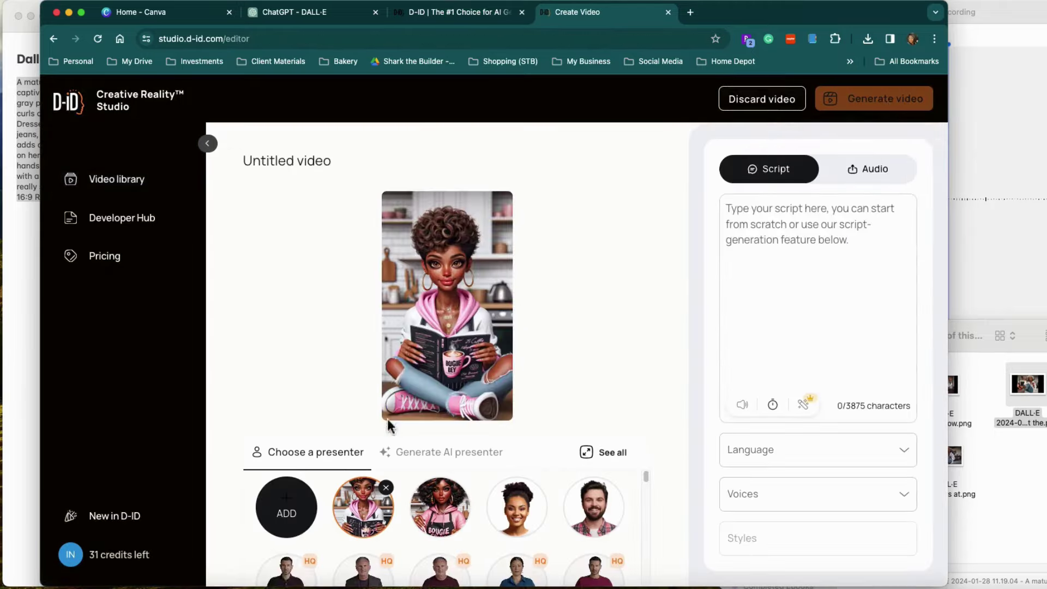
pyautogui.moveTo(295, 512)
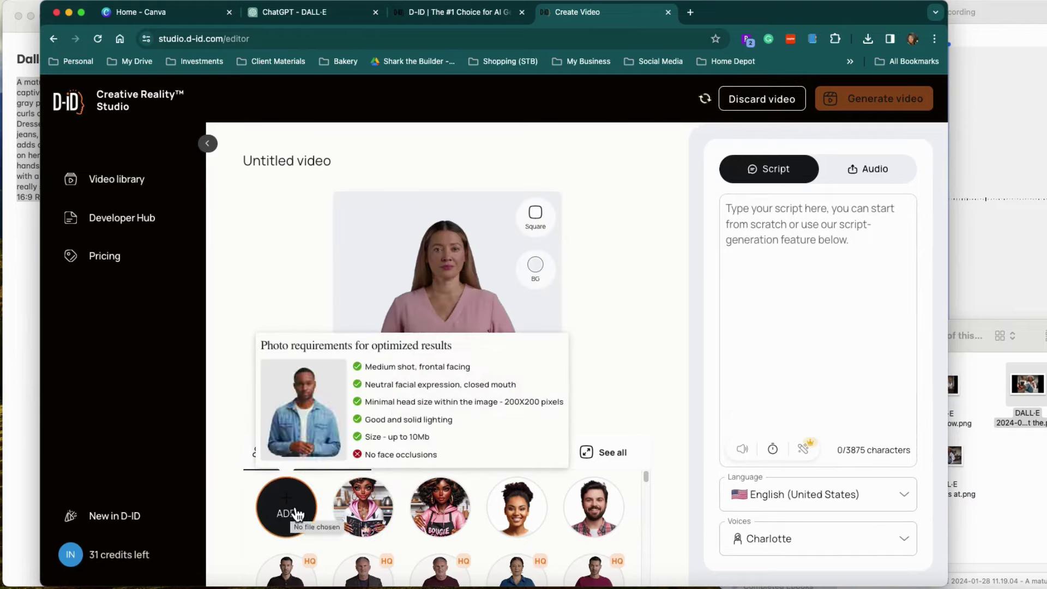
pyautogui.scroll(-1, 540, 502)
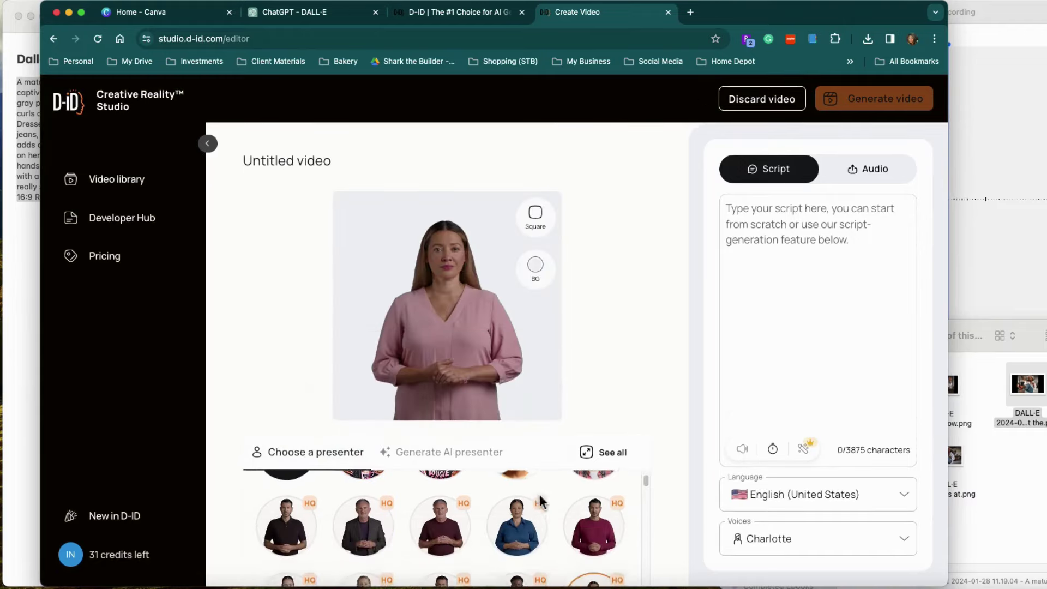
pyautogui.scroll(1, 541, 502)
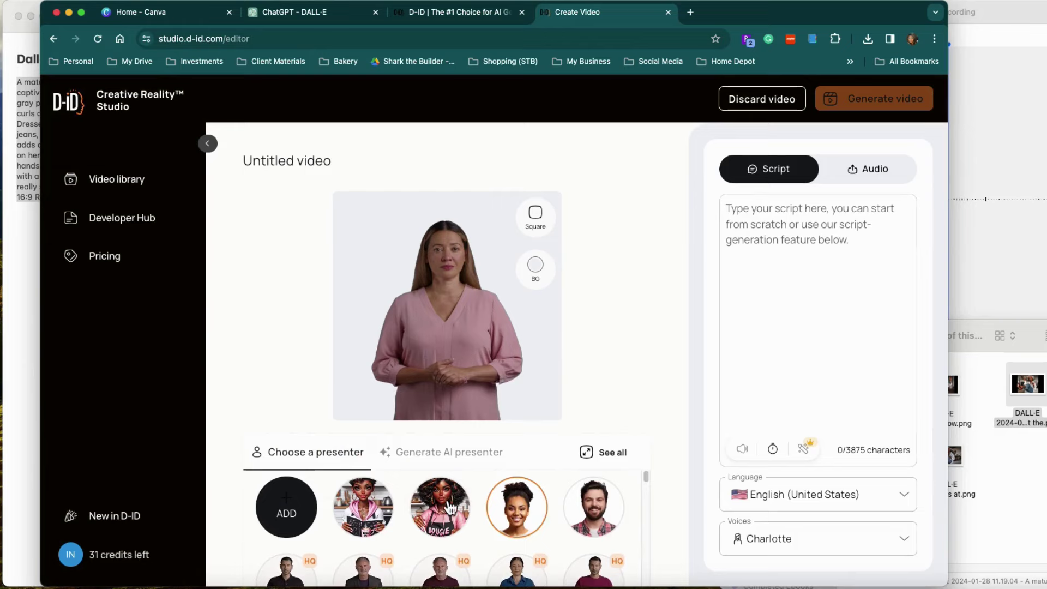
pyautogui.click(300, 521)
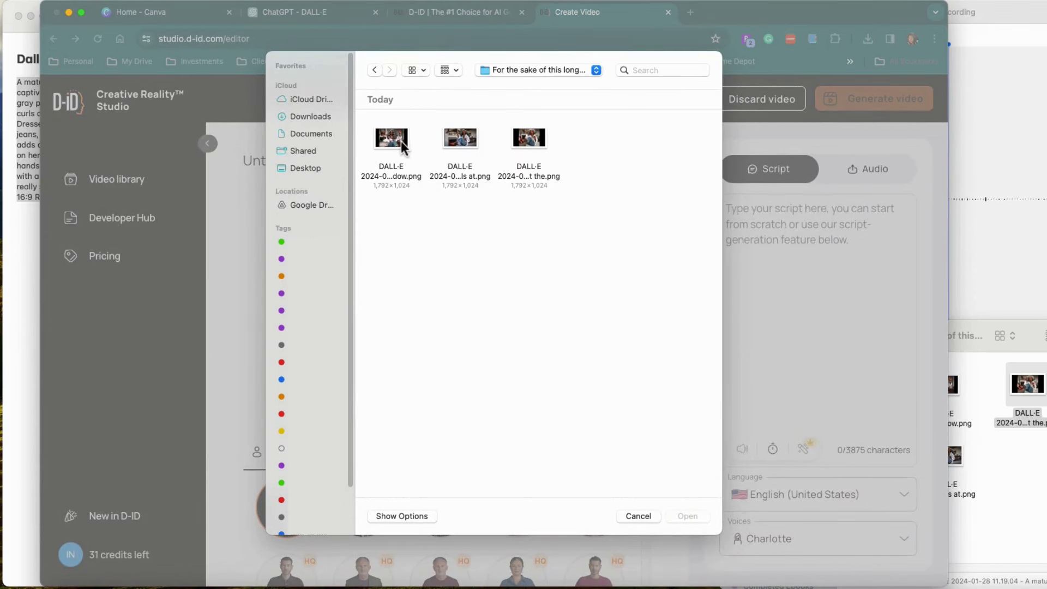
pyautogui.doubleClick(401, 145)
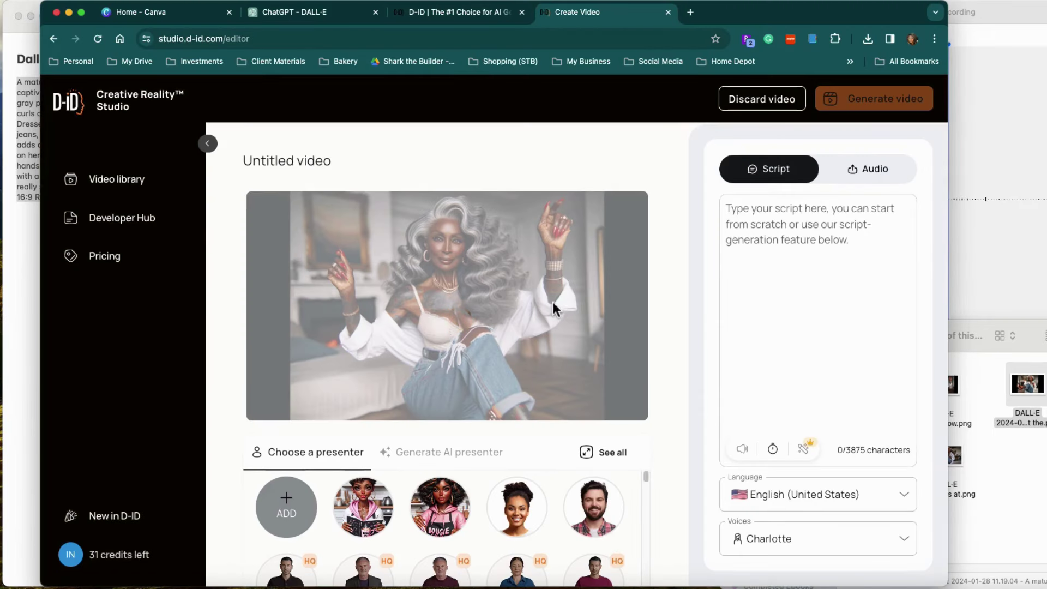
pyautogui.click(1003, 469)
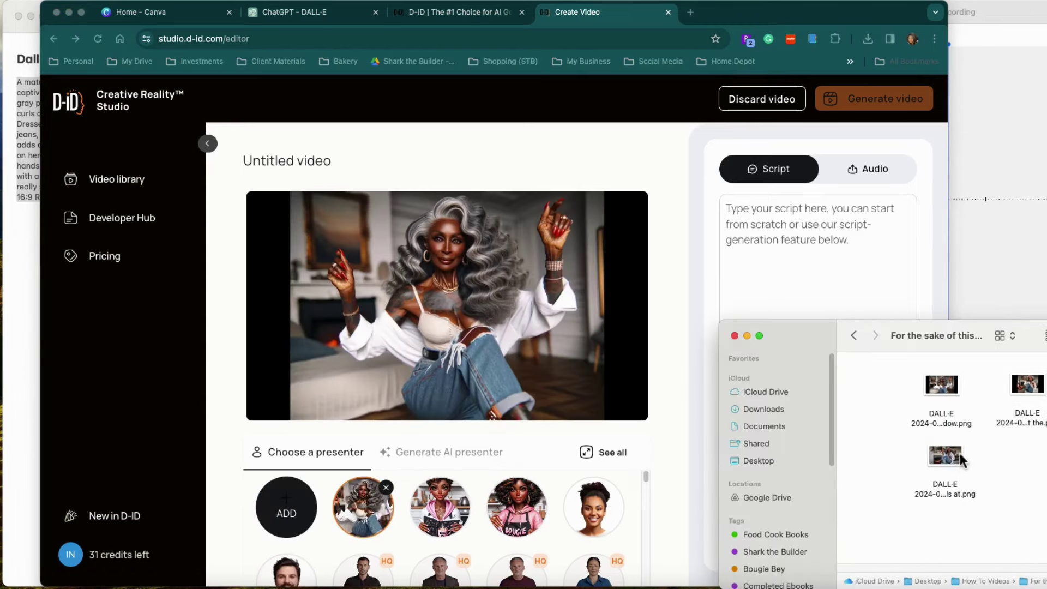
pyautogui.click(959, 461)
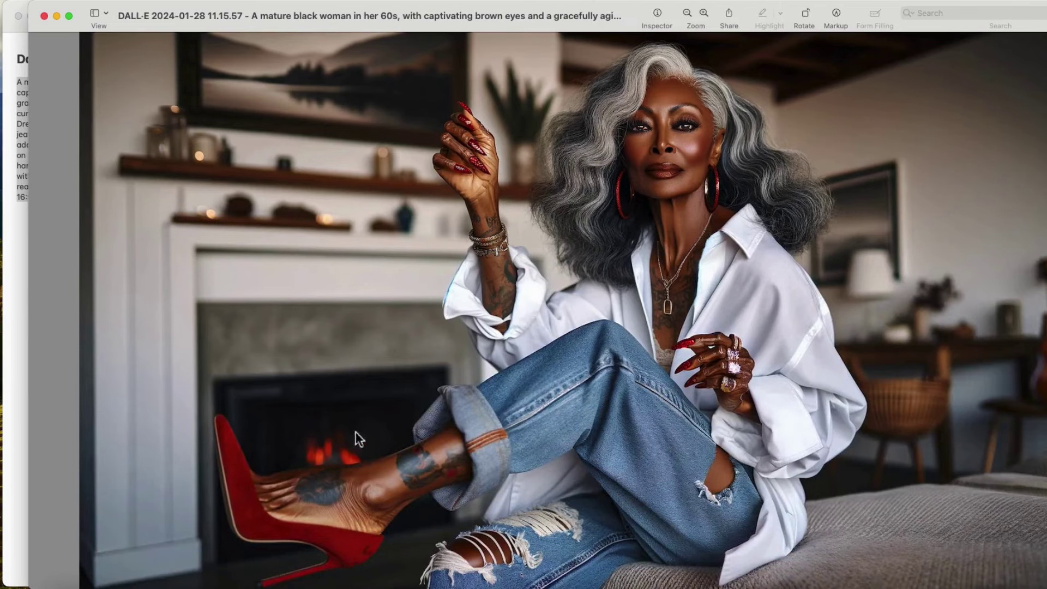
pyautogui.moveTo(71, 9); pyautogui.dragTo(536, 9)
pyautogui.press('super+w')
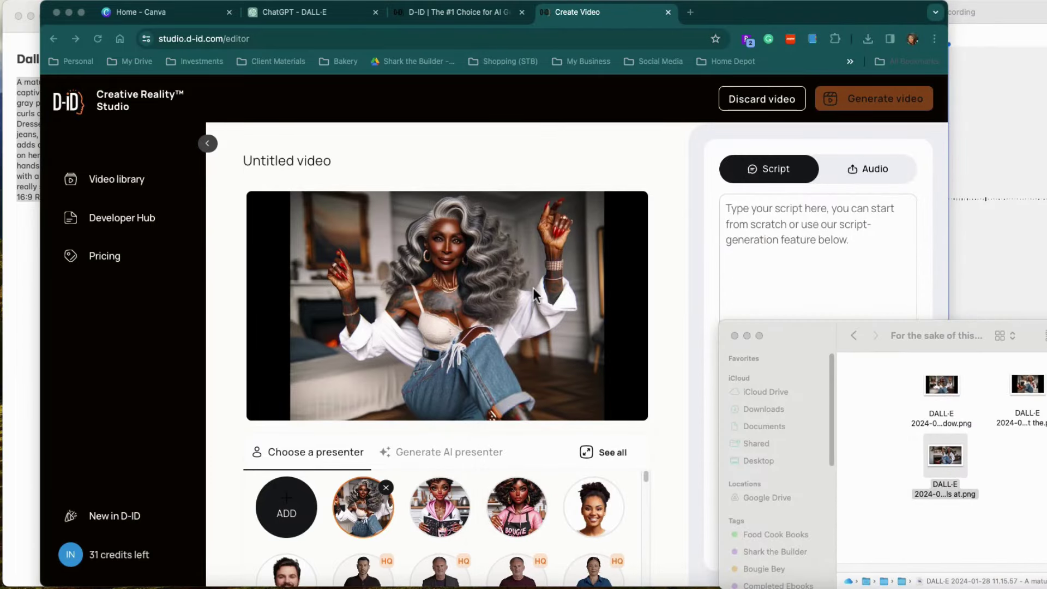
# Make the seated gray-haired woman in red heels the presenter, then switch to supplying your own audio
pyautogui.moveTo(433, 302); pyautogui.dragTo(465, 146)
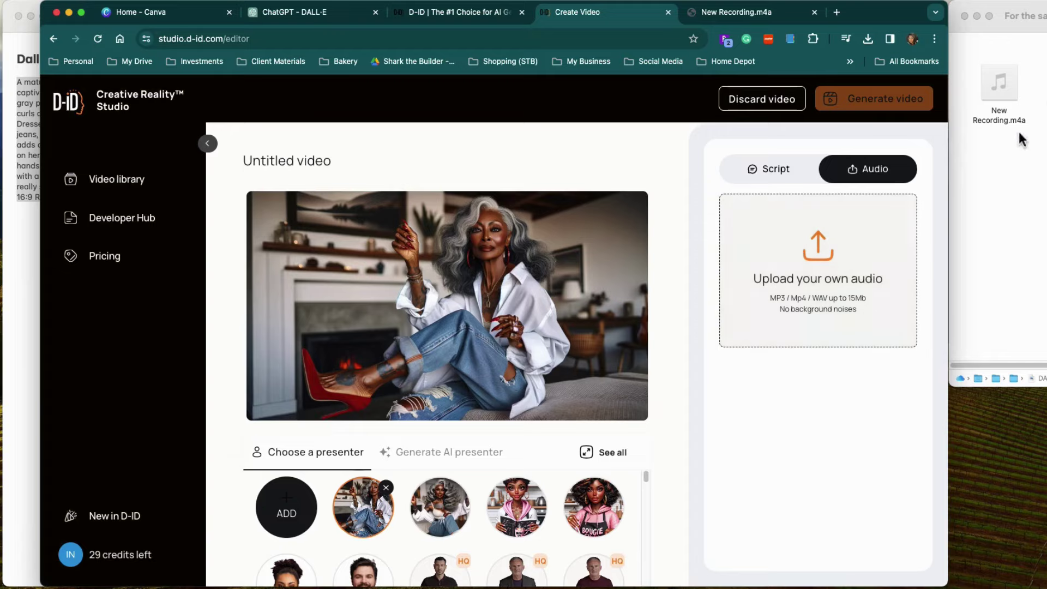
pyautogui.click(1001, 87)
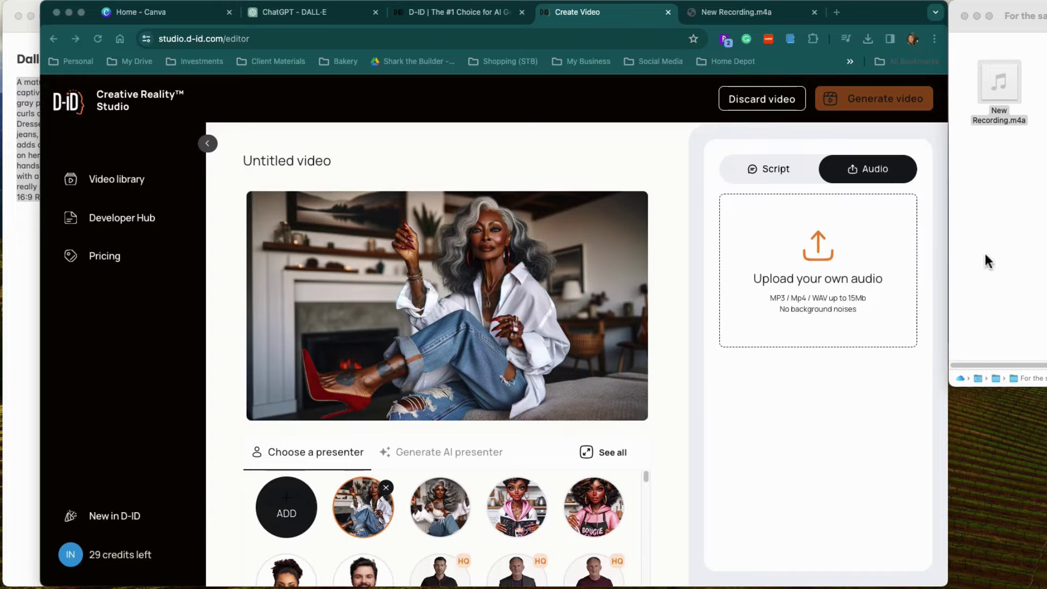
# Upload New Recording.m4a as the voice track and generate the video for 2 credits
pyautogui.click(841, 277)
pyautogui.click(832, 277)
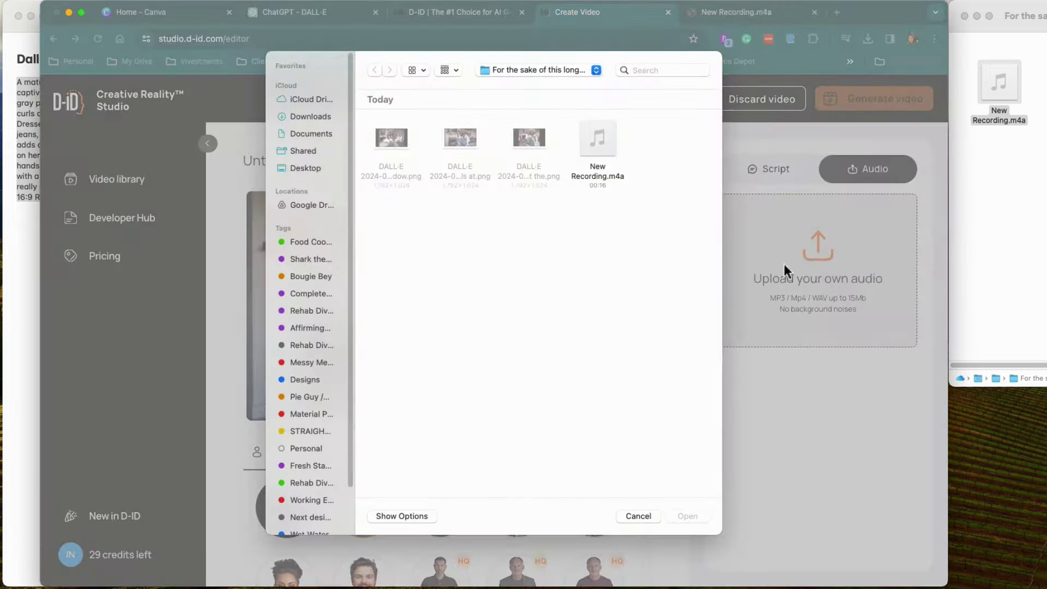
pyautogui.doubleClick(602, 142)
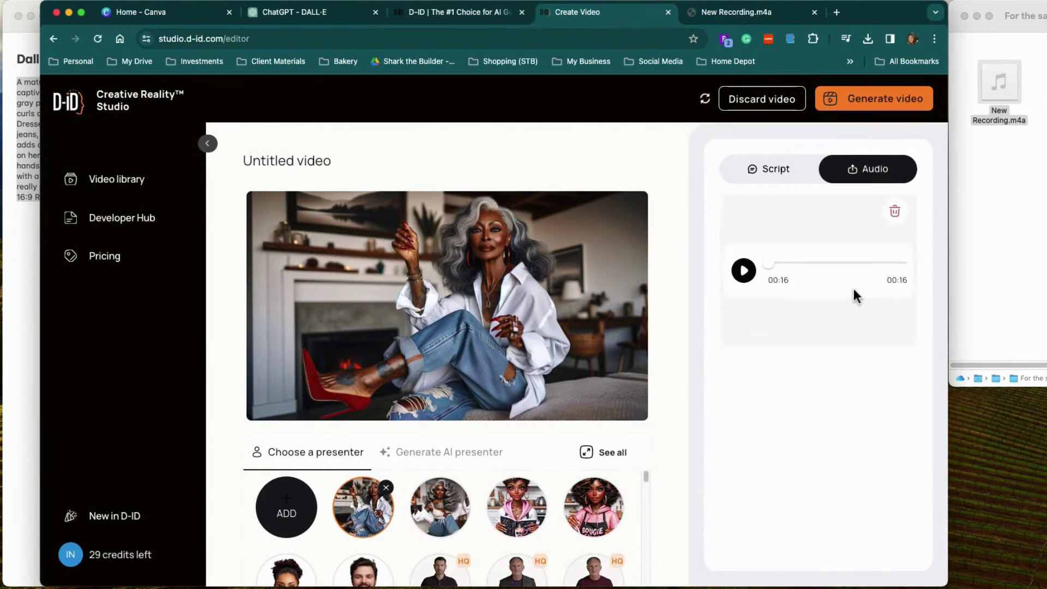
pyautogui.click(904, 109)
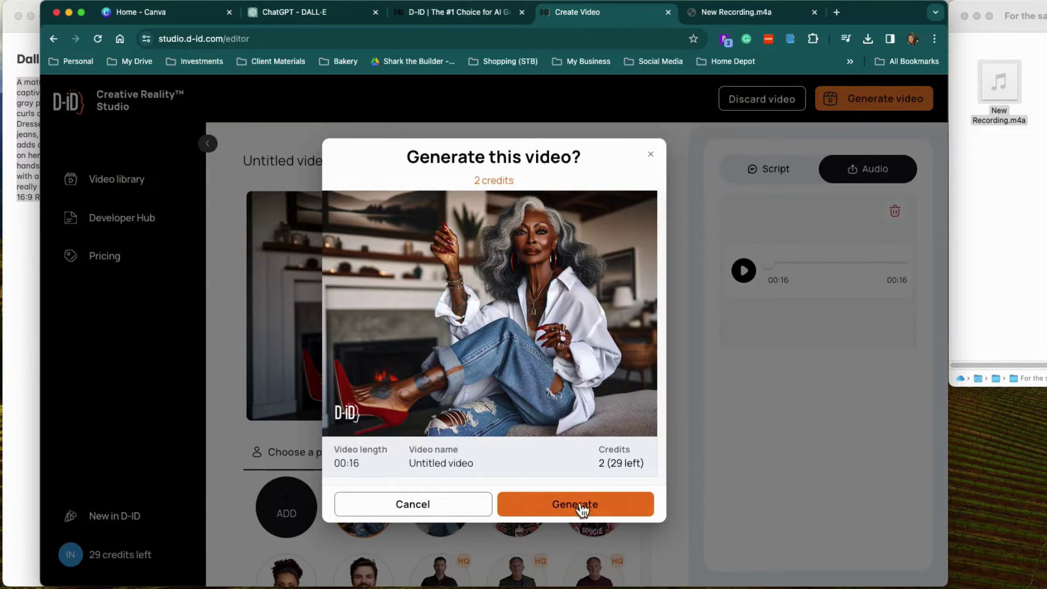
pyautogui.click(594, 513)
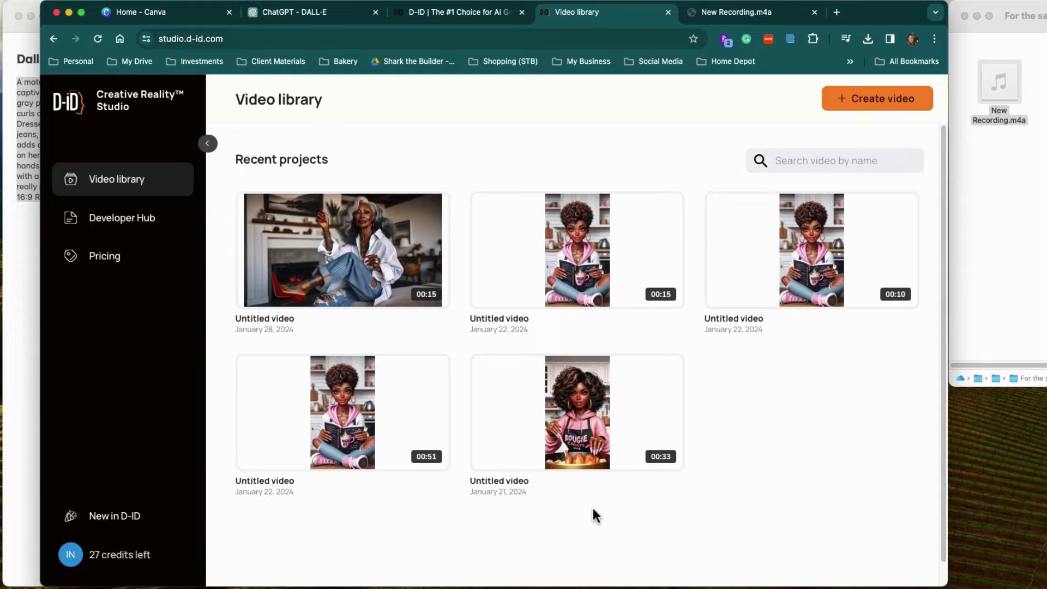
# Open the new 00:15 fireplace-woman video and download it as Untitled video (5).mp4
pyautogui.click(401, 304)
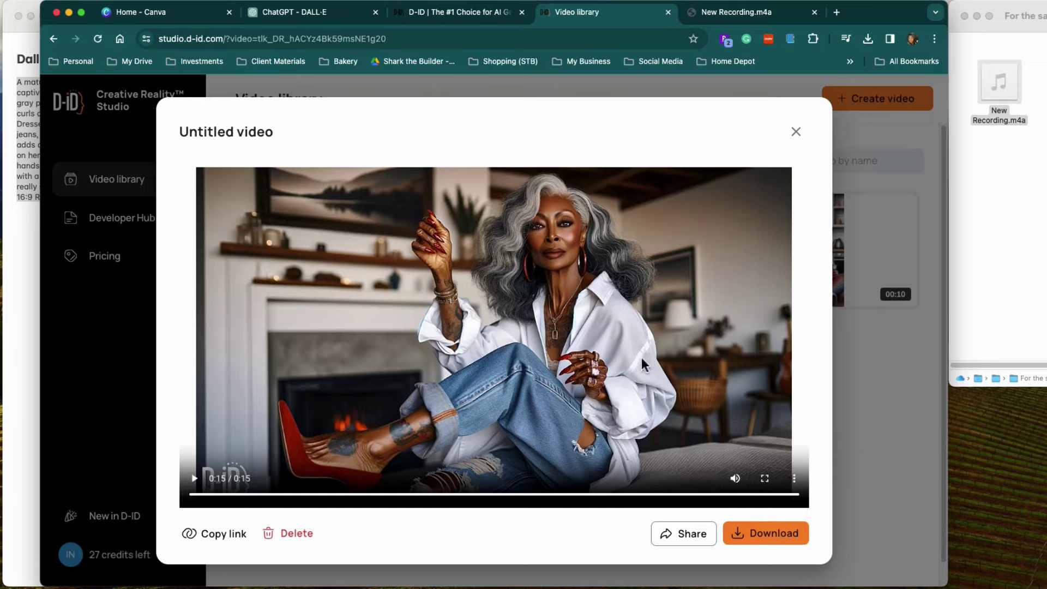
pyautogui.click(771, 537)
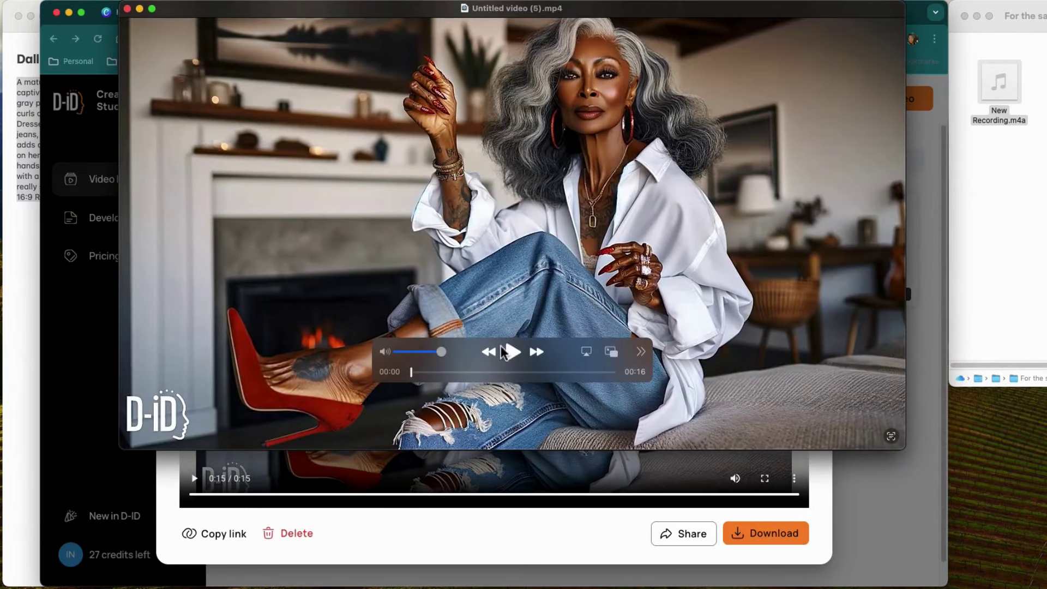
# Briefly play then pause Untitled video (5).mp4, and enlarge the QuickTime Player window
pyautogui.click(508, 352)
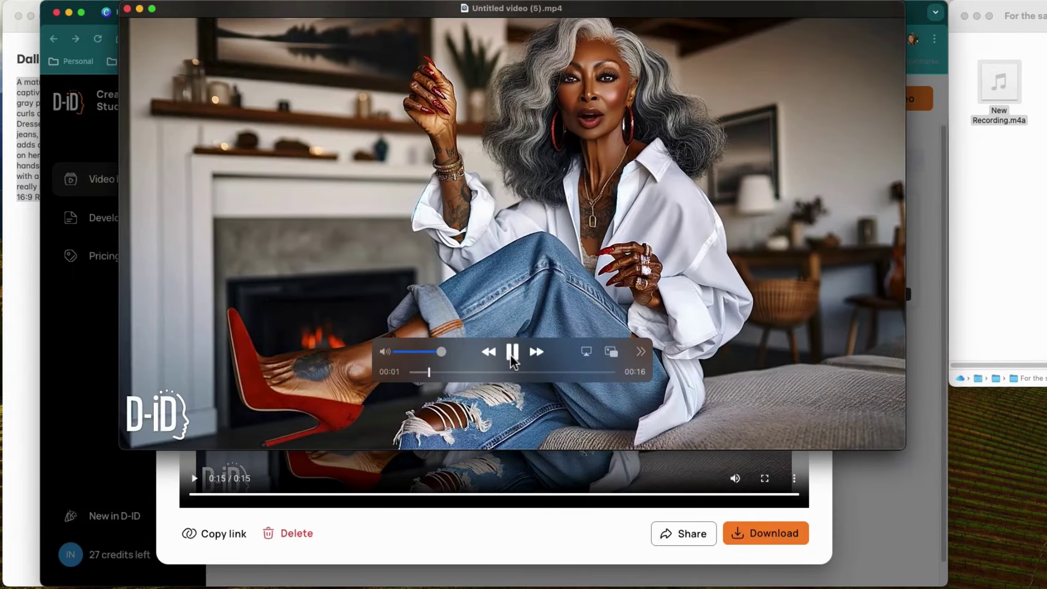
pyautogui.click(510, 352)
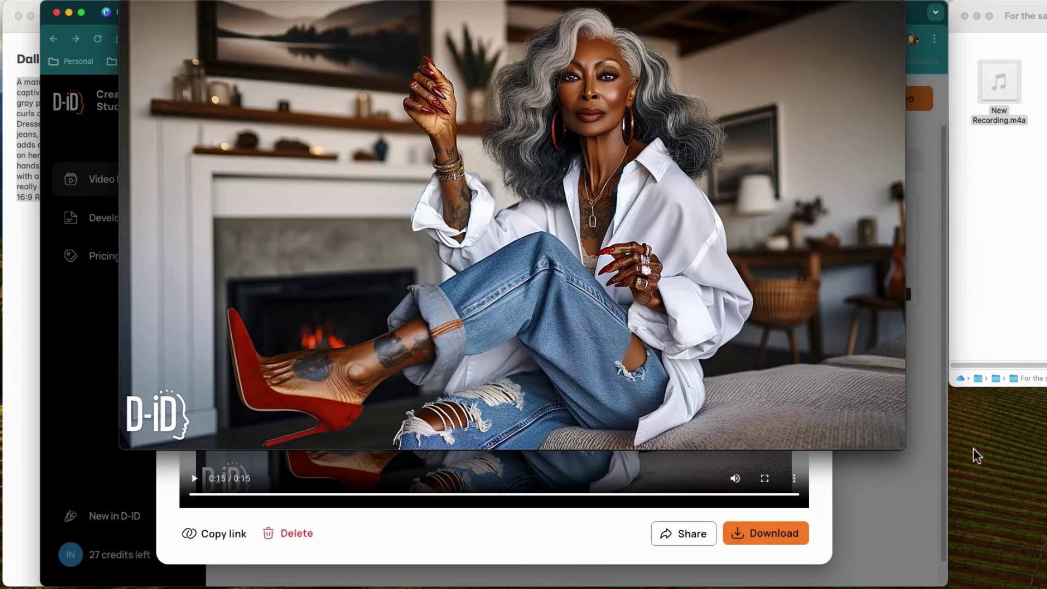
pyautogui.moveTo(903, 448); pyautogui.dragTo(1022, 516)
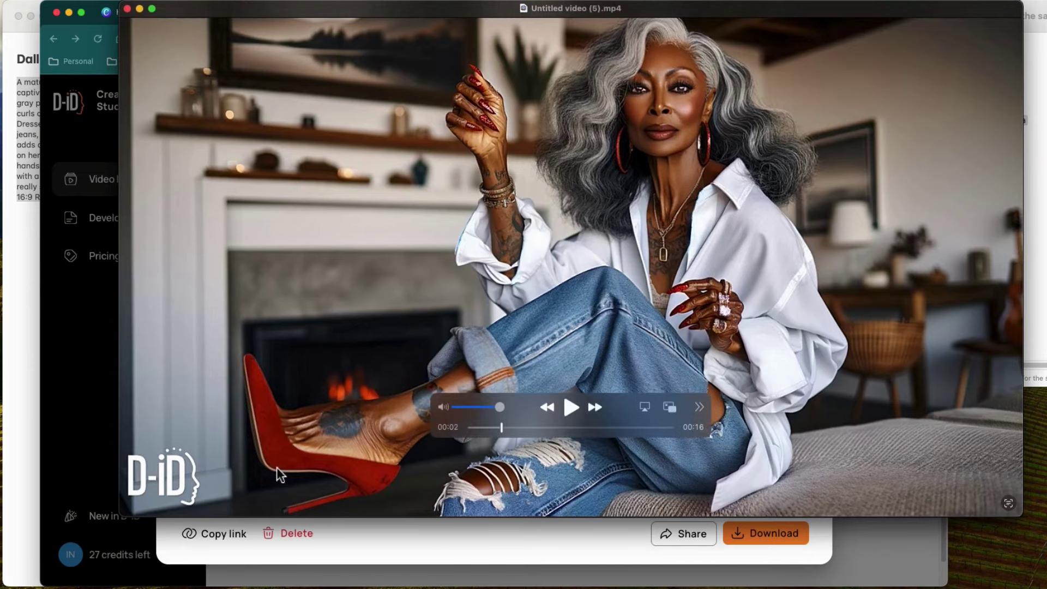
# Bring the Dall-e Description note forward, highlighting then deselecting its full image prompt paragraph
pyautogui.click(15, 345)
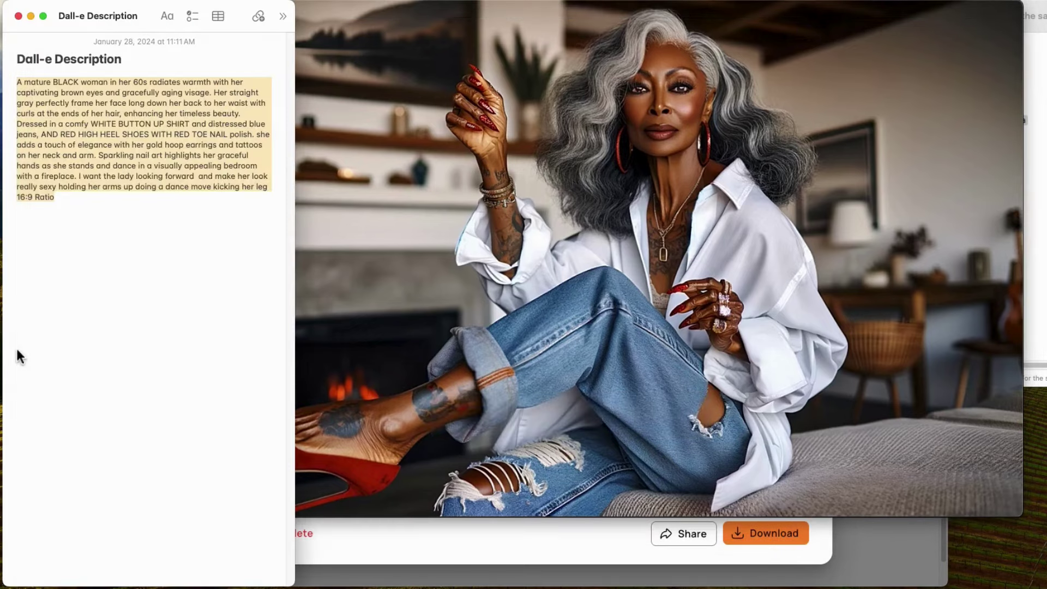
pyautogui.click(117, 269)
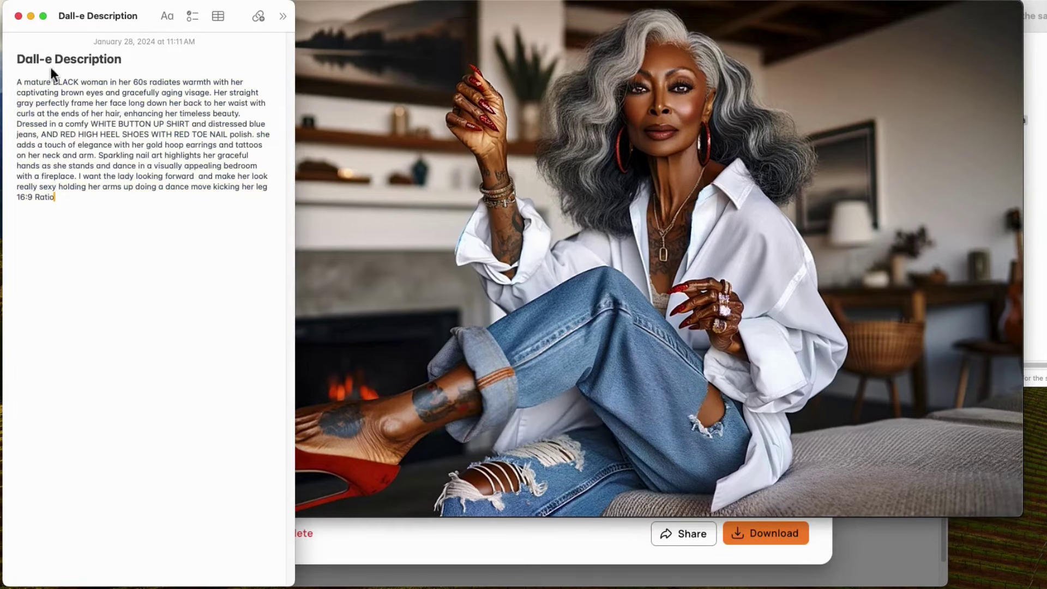
pyautogui.moveTo(62, 196); pyautogui.dragTo(18, 83)
pyautogui.click(80, 199)
pyautogui.moveTo(325, 217)
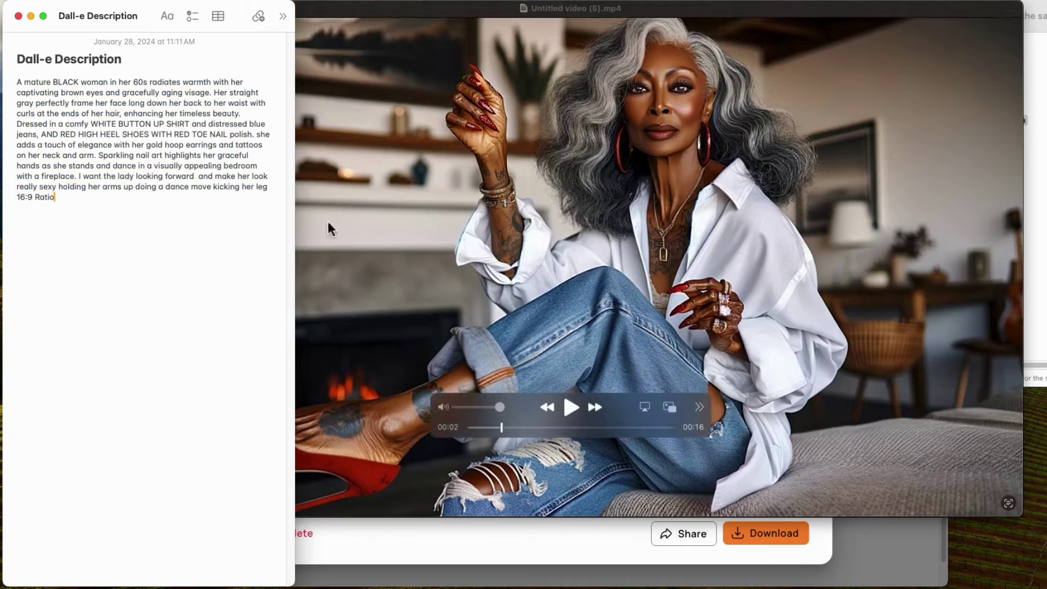